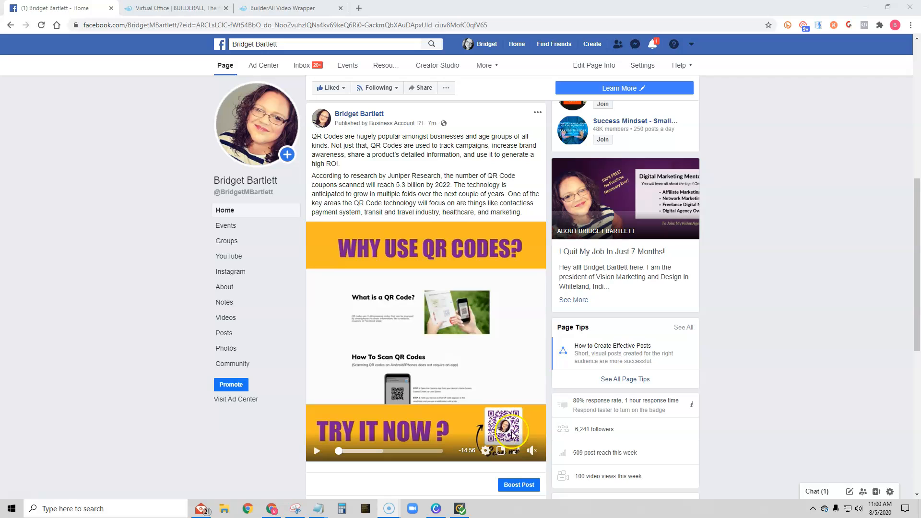
Play and pause the QR code video in the Facebook post
mouse_move(530, 453)
click(317, 450)
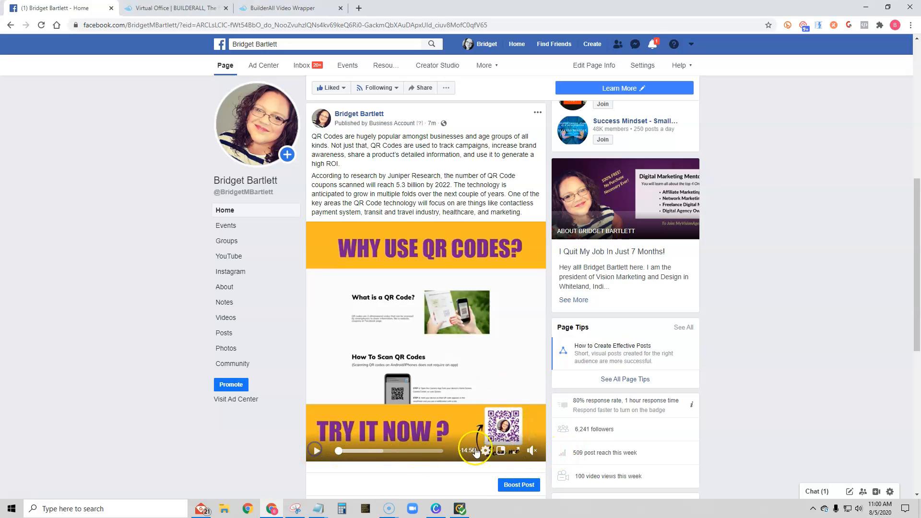
click(317, 451)
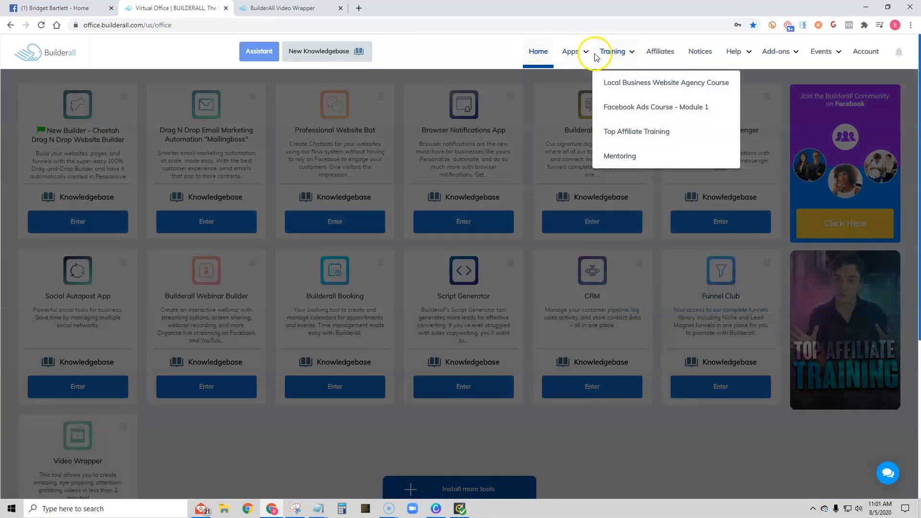
Open the Video Wrapper app from the Builderall apps list and switch to its tab
mouse_move(570, 57)
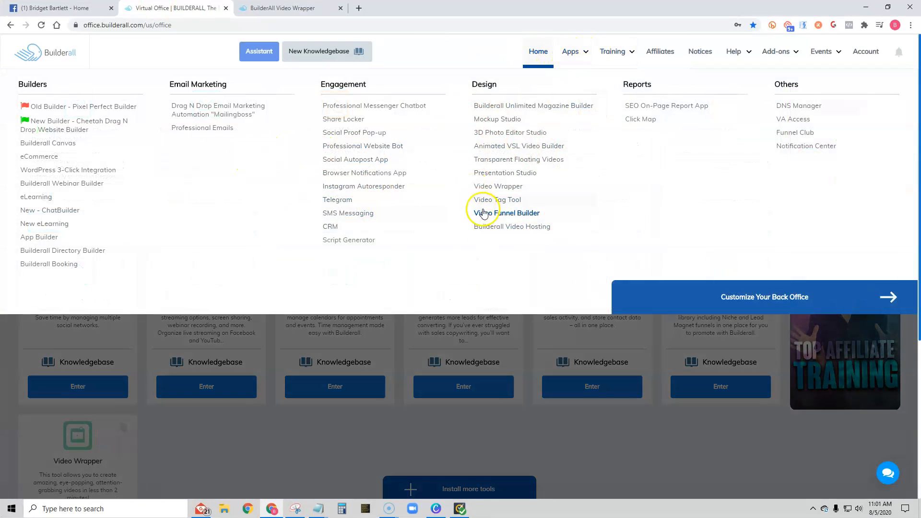
click(499, 187)
click(455, 8)
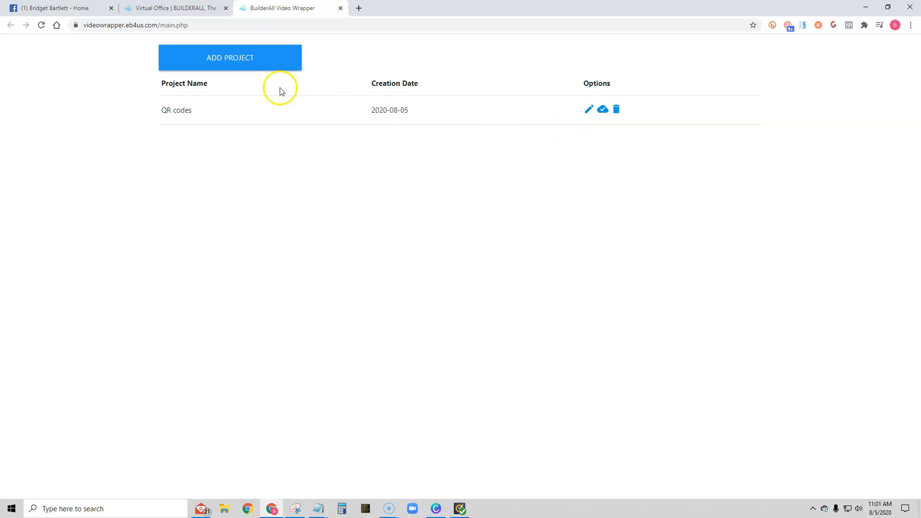
Create a new project named QR Code example
click(234, 58)
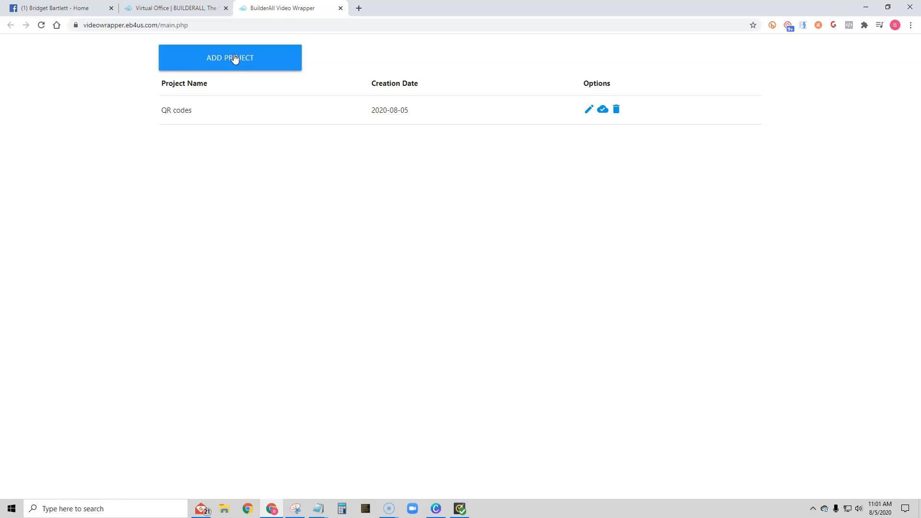
click(234, 58)
click(263, 132)
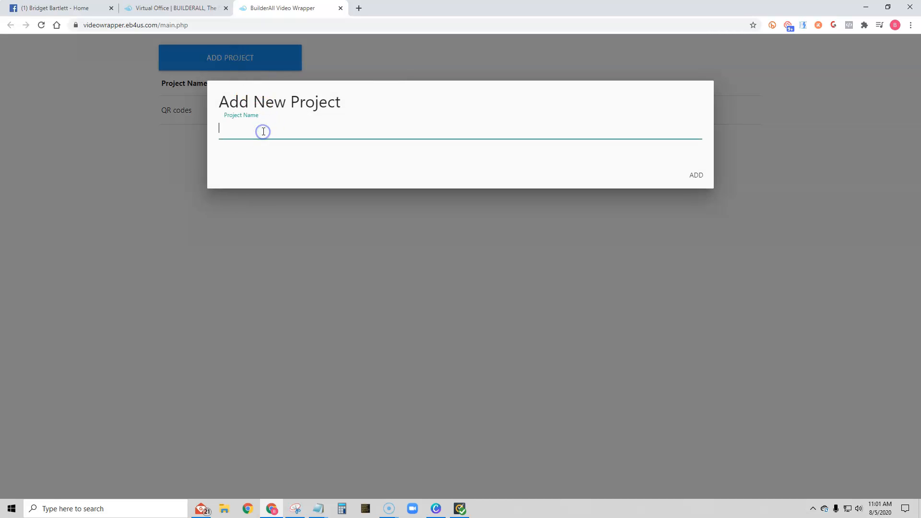
text(QR COde example)
click(241, 128)
key(BackSpace)
text(o)
click(696, 175)
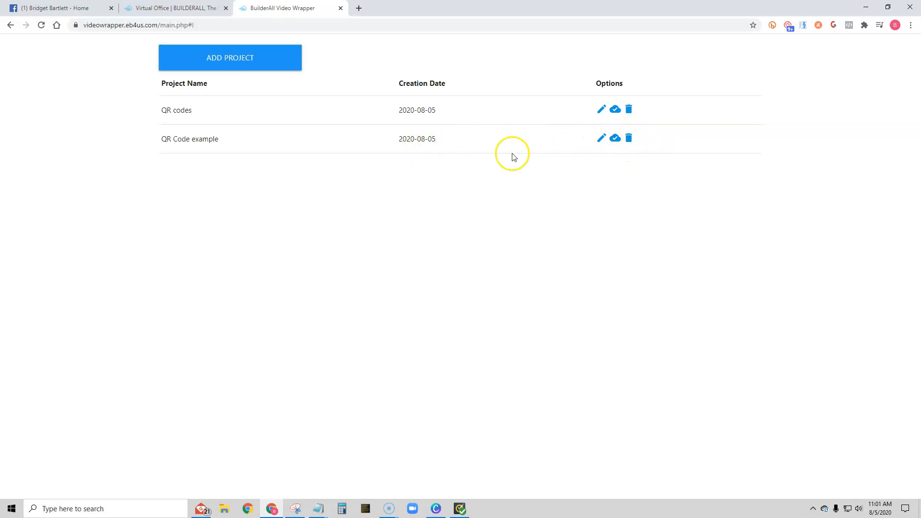
Open the QR Code example project for editing and open its background colour picker
click(601, 139)
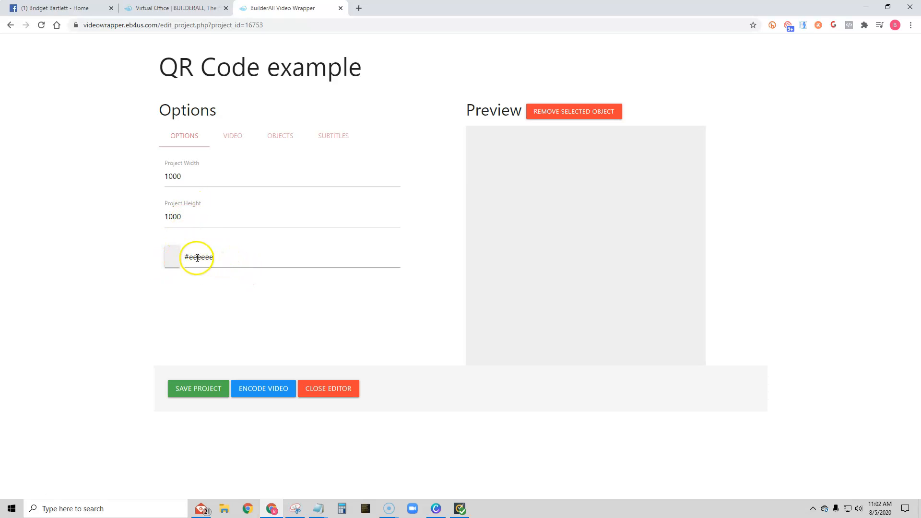
click(168, 257)
drag(185, 288, 166, 273)
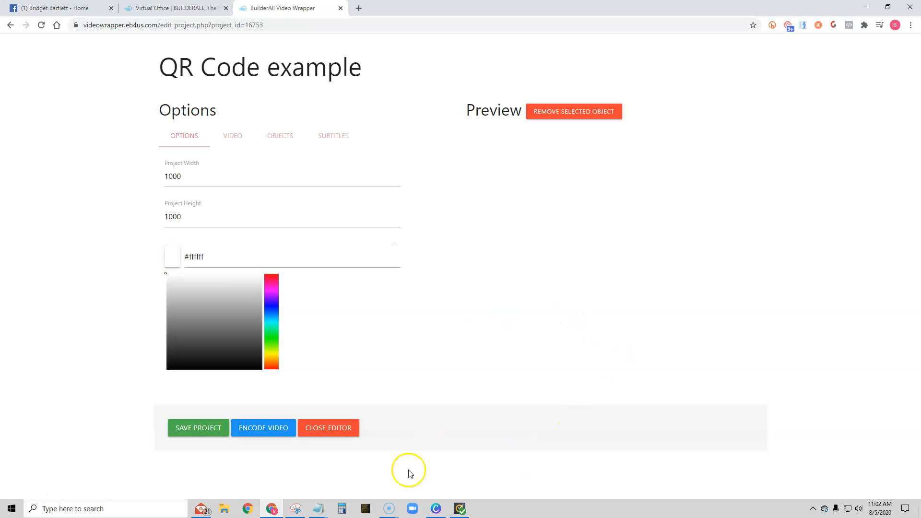
Copy the Lt Yellow code #fddf6b from the brand colours note and set the project background to #fddf6b
mouse_move(318, 506)
click(344, 473)
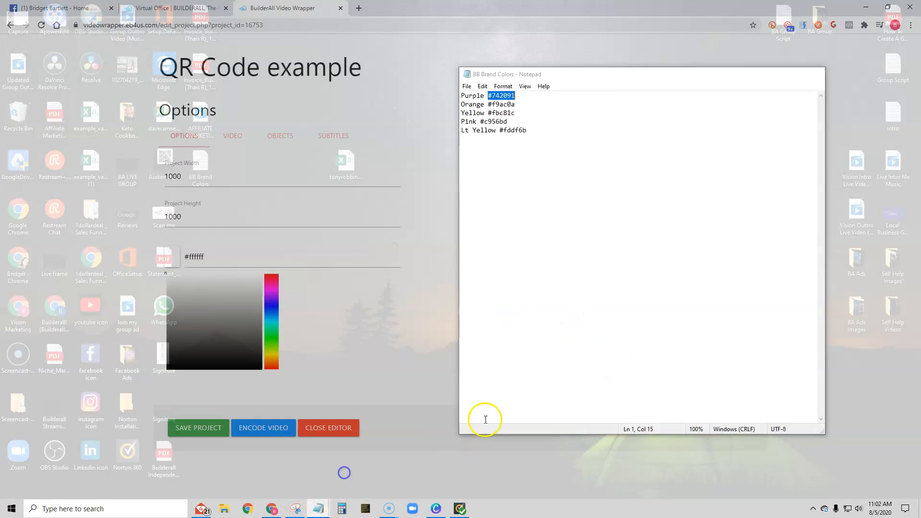
drag(630, 78, 712, 64)
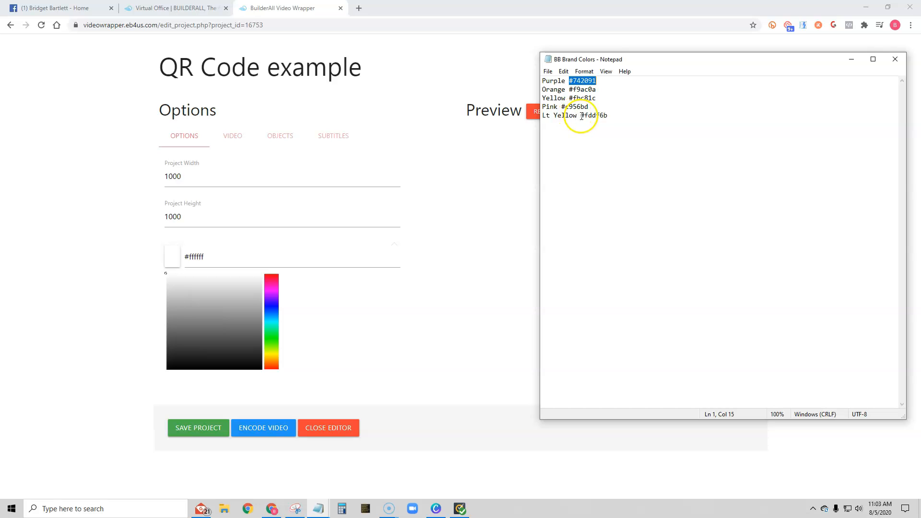
drag(581, 117, 615, 118)
right_click(602, 115)
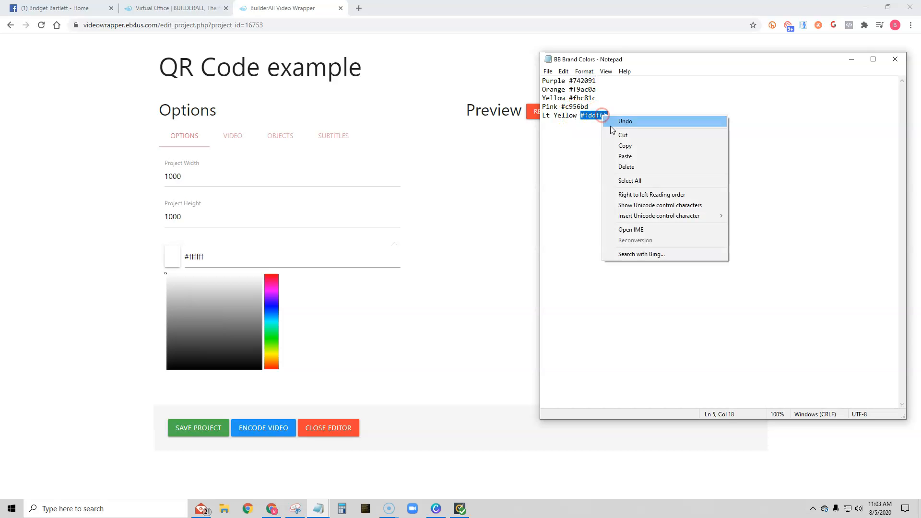
click(617, 146)
drag(215, 259, 189, 259)
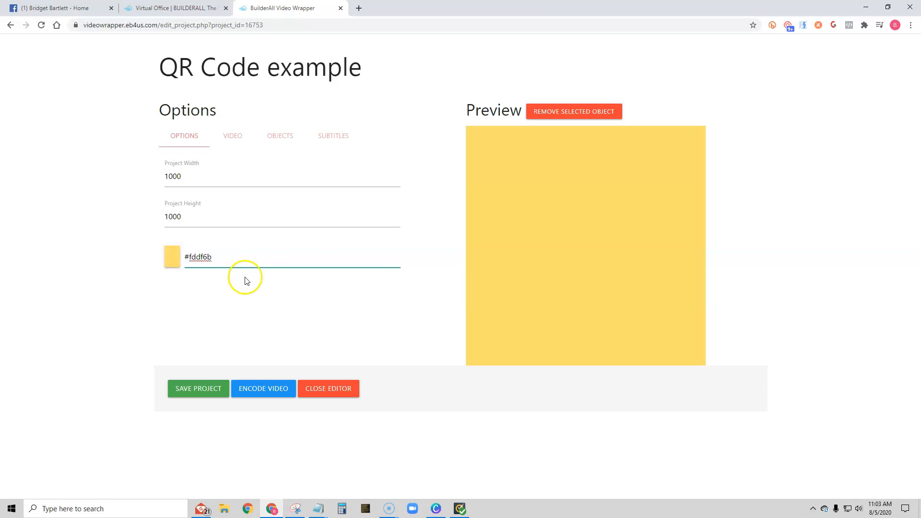
Upload the QR Codes business video file as the project's video
click(233, 137)
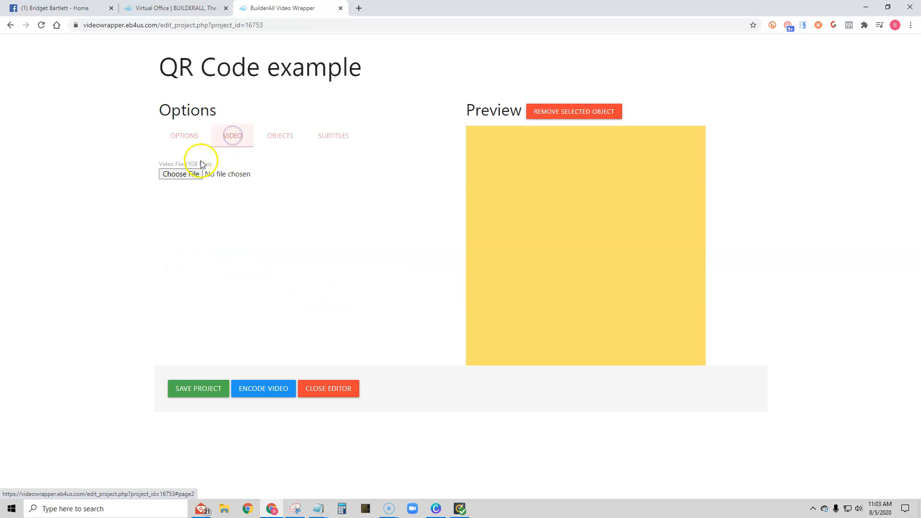
click(180, 175)
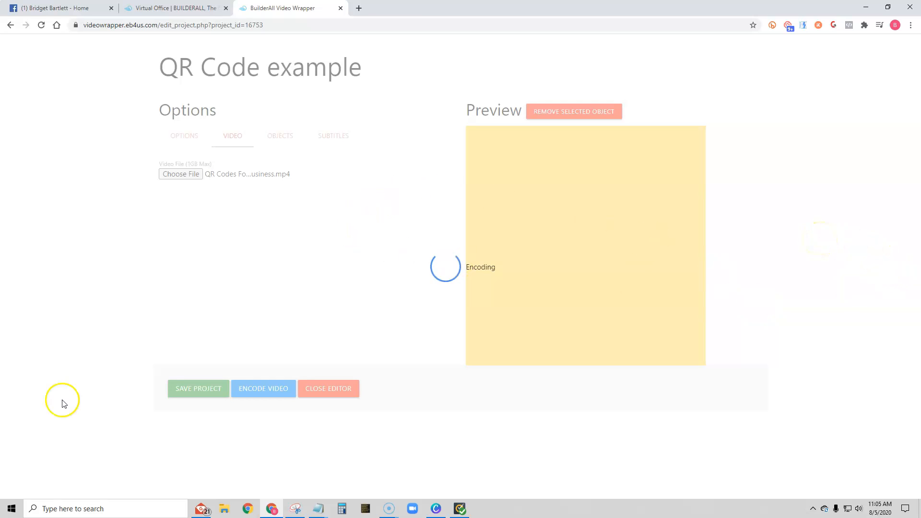
Enlarge the video to span the full preview width and centre it vertically on the background
mouse_move(590, 245)
mouse_down()
mouse_move(600, 238)
mouse_move(593, 233)
mouse_up()
drag(695, 287, 651, 290)
drag(560, 220, 569, 240)
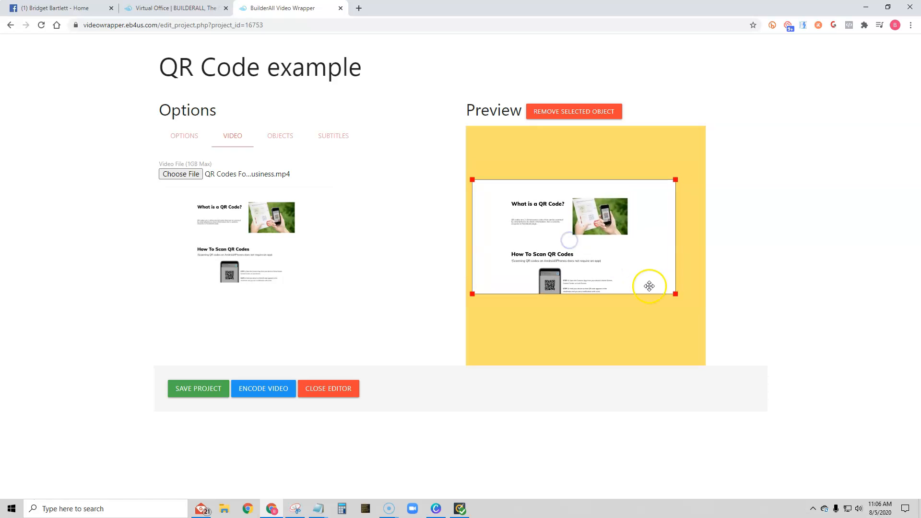
drag(677, 294, 688, 302)
drag(567, 234, 574, 235)
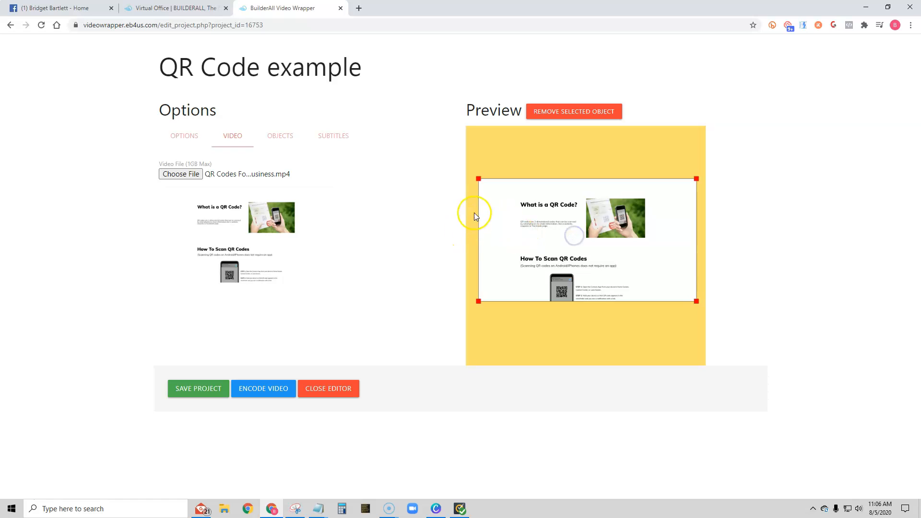
drag(696, 301, 705, 309)
drag(477, 306, 462, 315)
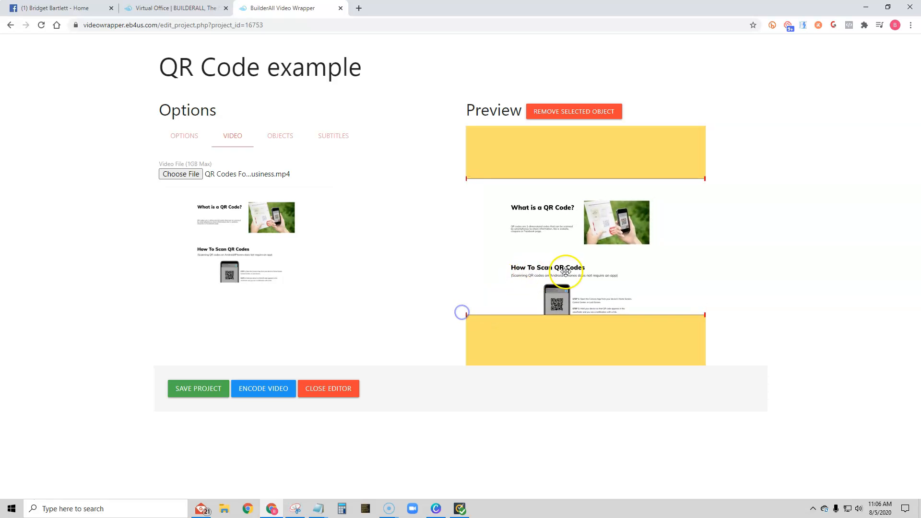
drag(580, 251, 574, 251)
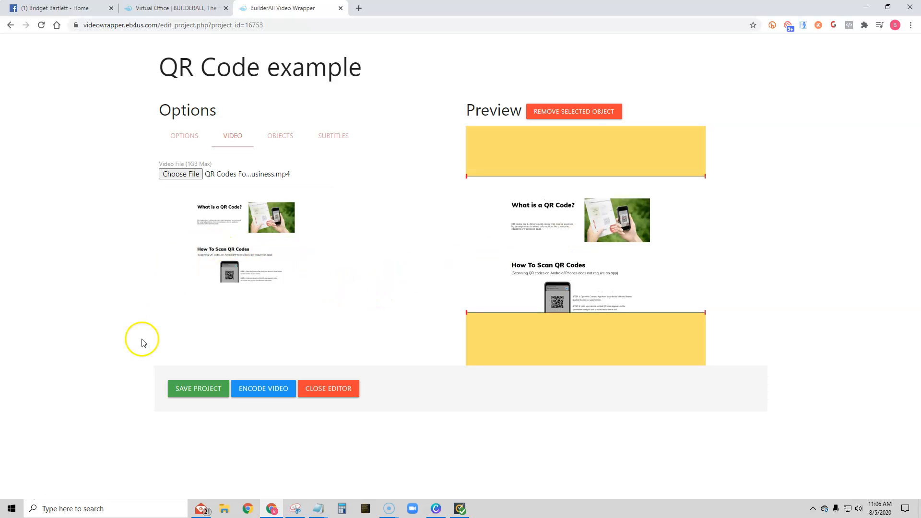
Add the QR code 'Scan me' image from the computer as an object
click(281, 136)
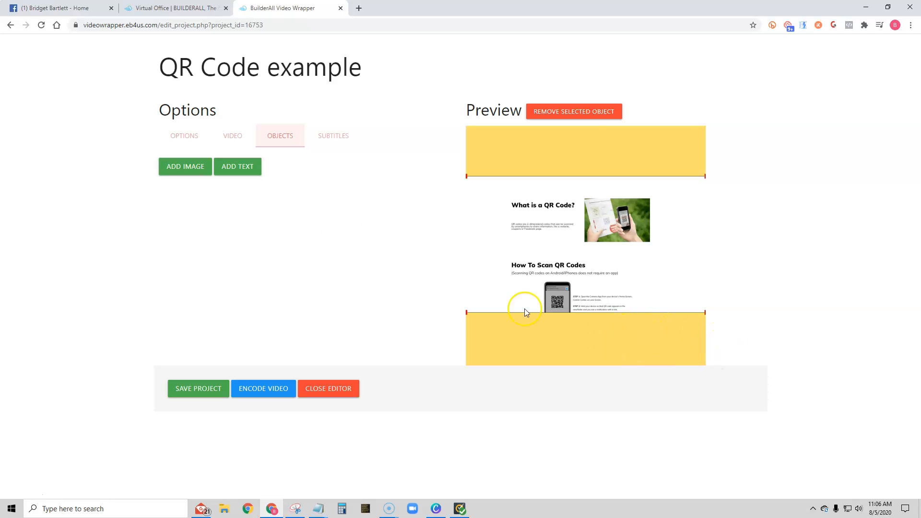
click(177, 166)
click(254, 130)
click(231, 162)
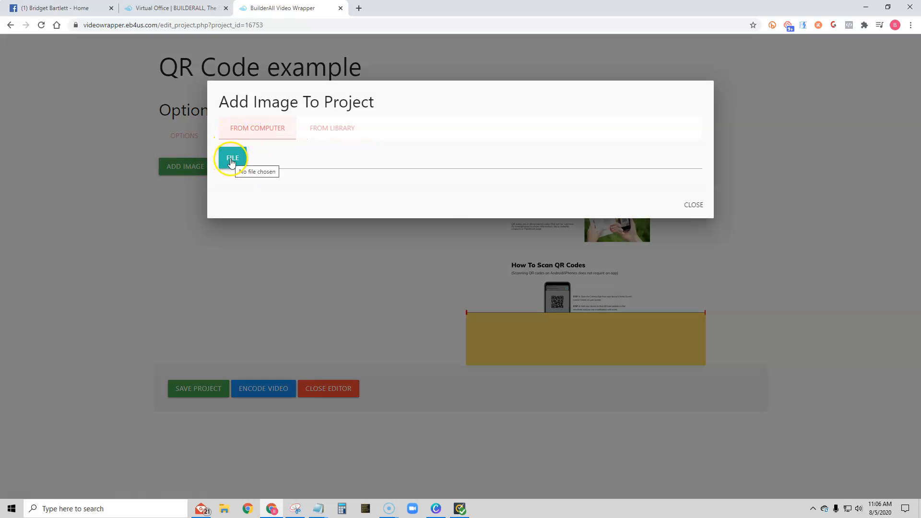
click(122, 154)
click(380, 244)
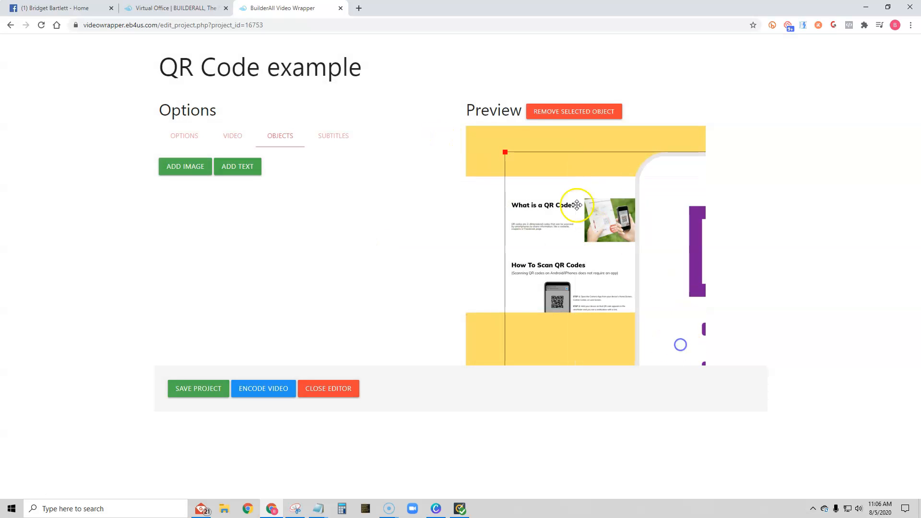
Shrink the QR code image and place it in the lower-right corner of the preview
drag(505, 152, 637, 301)
drag(681, 340, 569, 196)
drag(528, 167, 630, 317)
drag(692, 342, 561, 178)
drag(513, 139, 648, 315)
drag(683, 359, 536, 193)
drag(501, 148, 645, 298)
drag(619, 270, 679, 339)
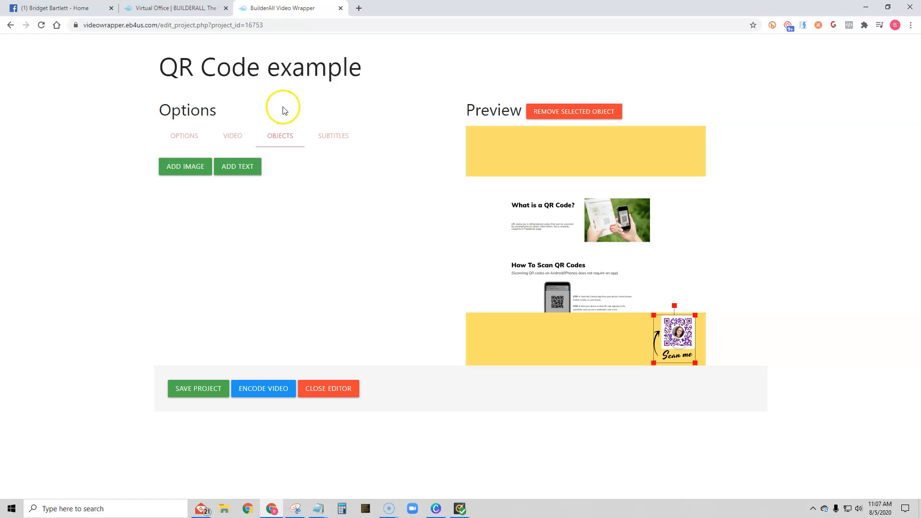
click(497, 338)
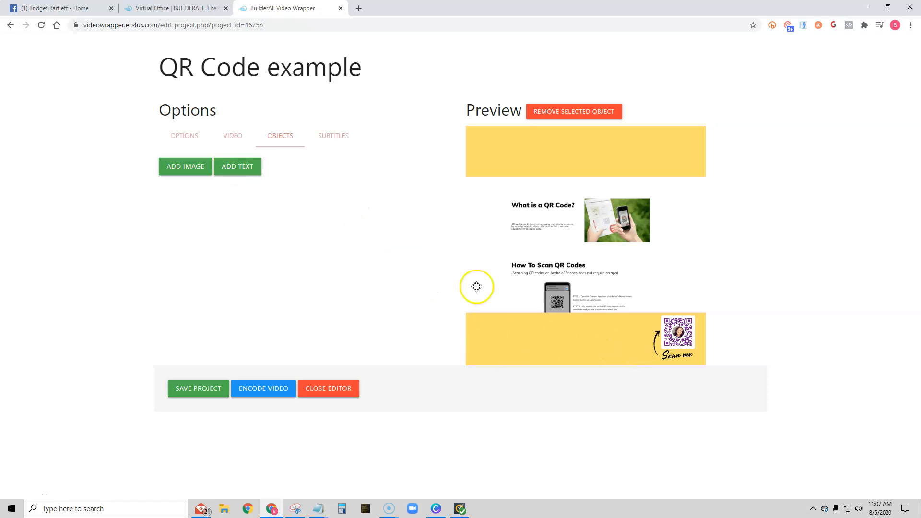
Start a text object in Impact font and replace its placeholder with TRY IT NOW
click(243, 169)
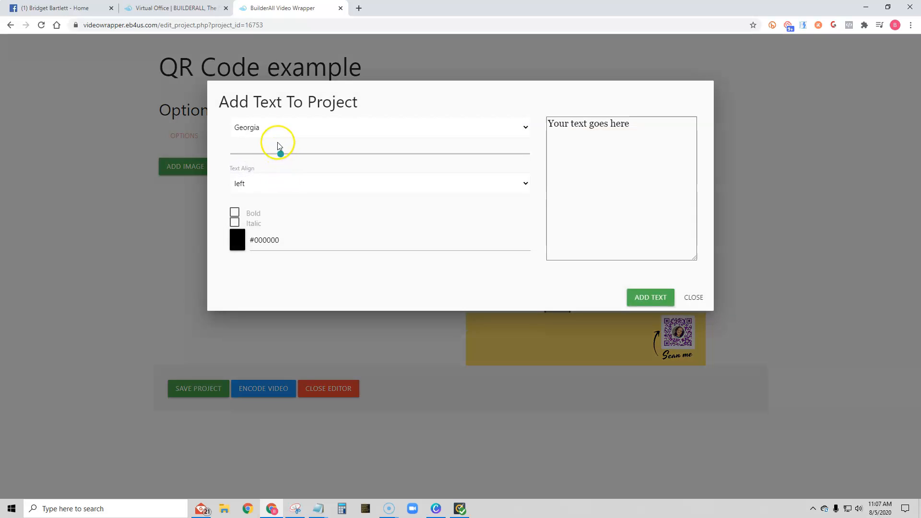
click(273, 132)
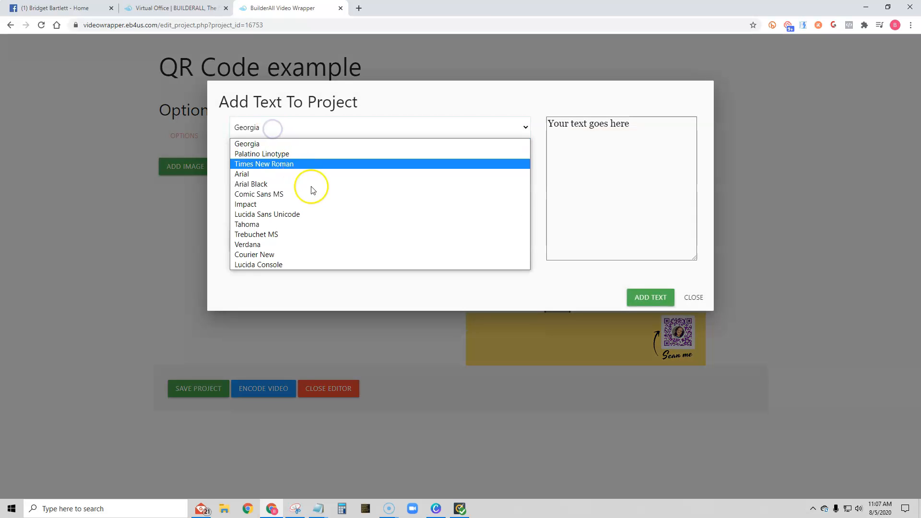
click(272, 204)
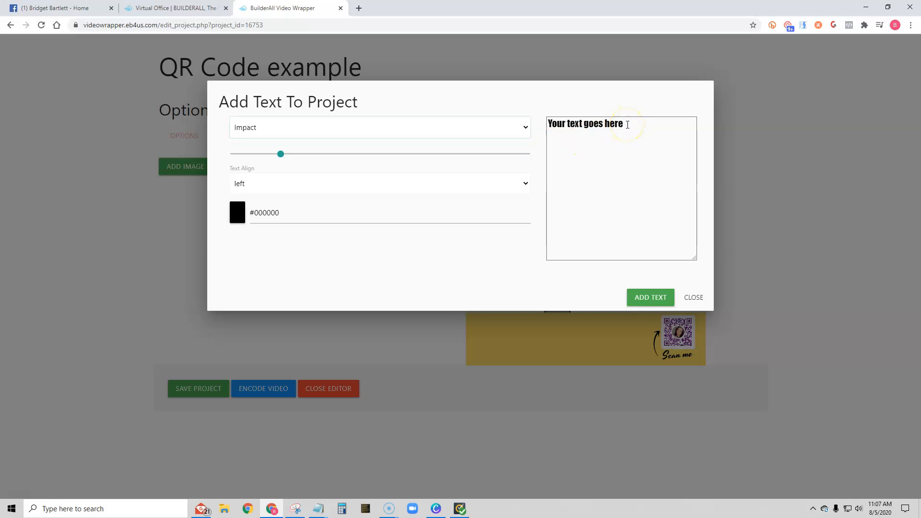
drag(628, 124, 551, 125)
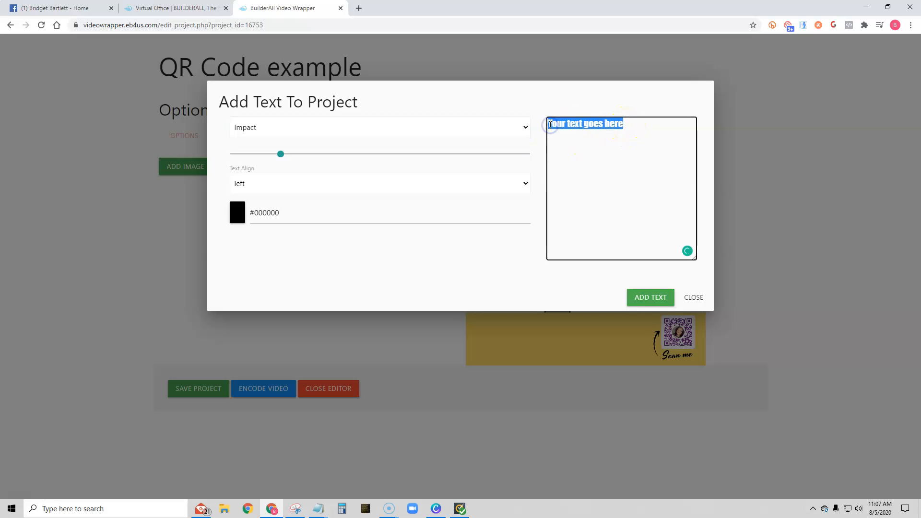
key(BackSpace)
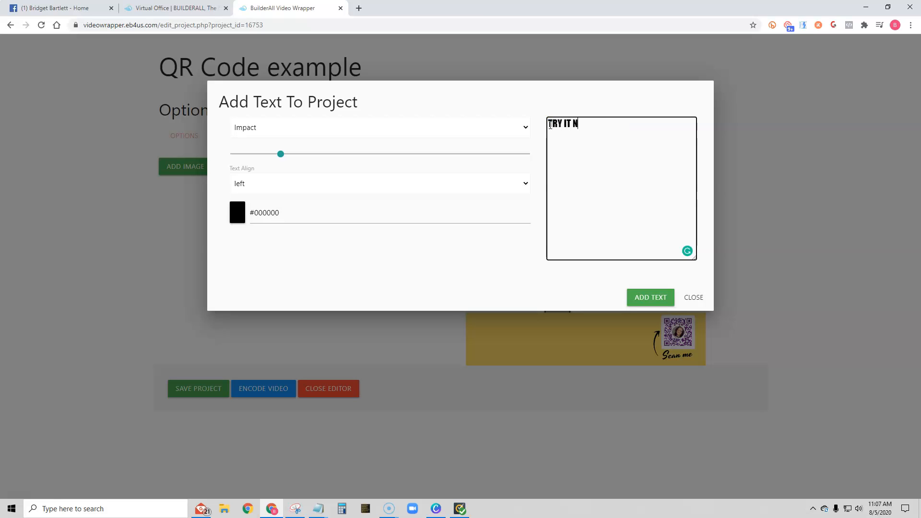
Append a pointing-hand emoji after the TRY IT NOW text
right_click(598, 127)
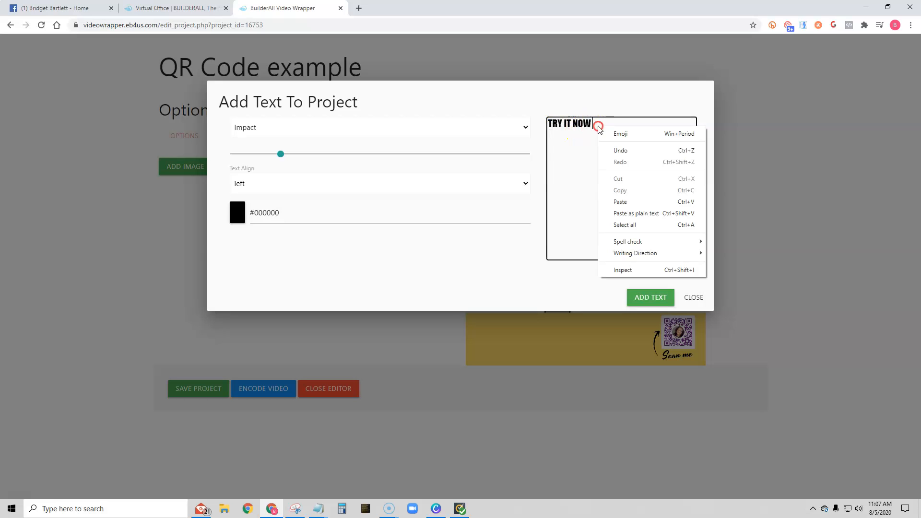
click(627, 133)
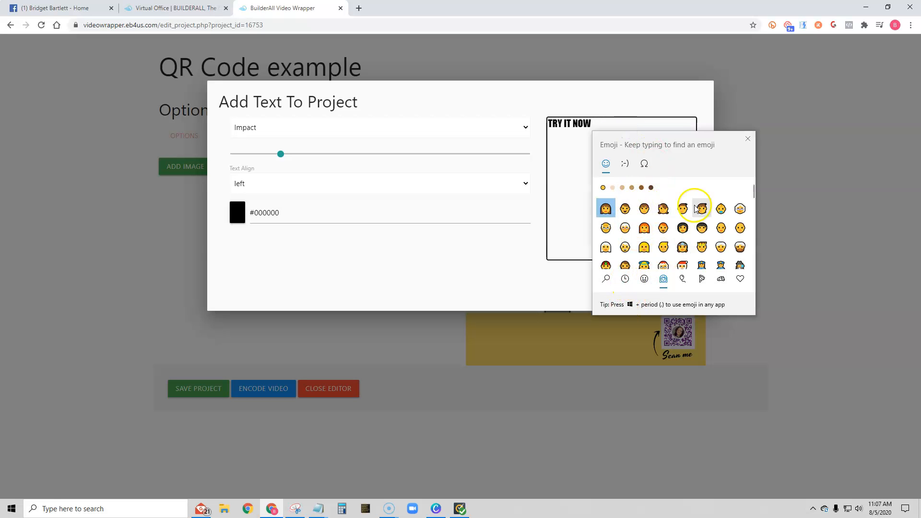
click(625, 280)
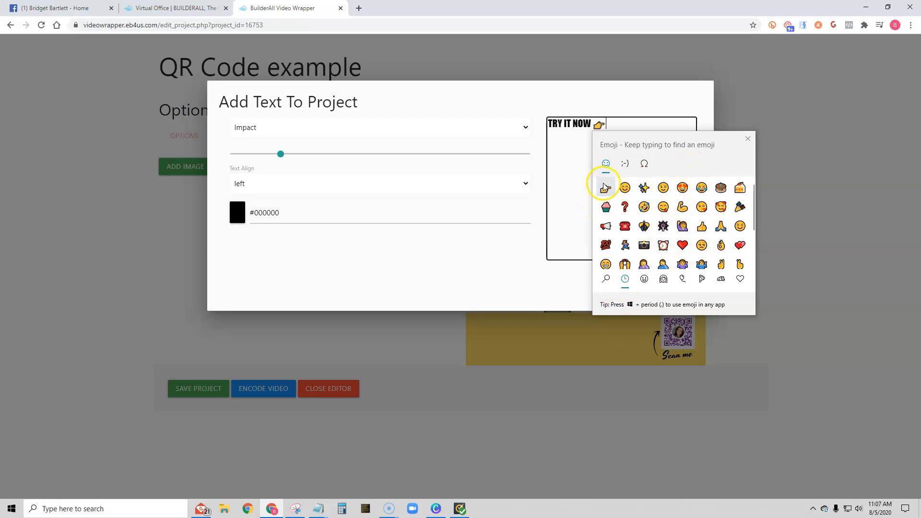
click(748, 138)
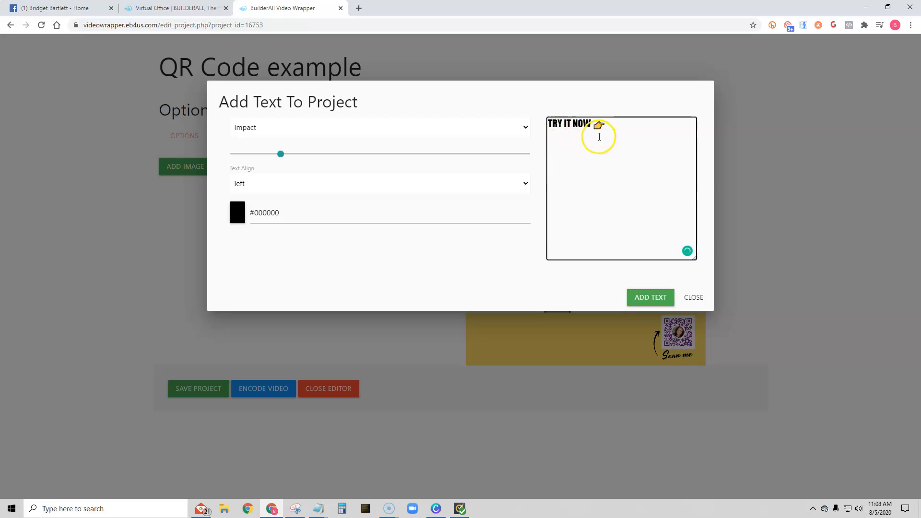
Enlarge the text size, keep left alignment, and set the text colour to #c928e0
drag(284, 158, 319, 158)
click(263, 183)
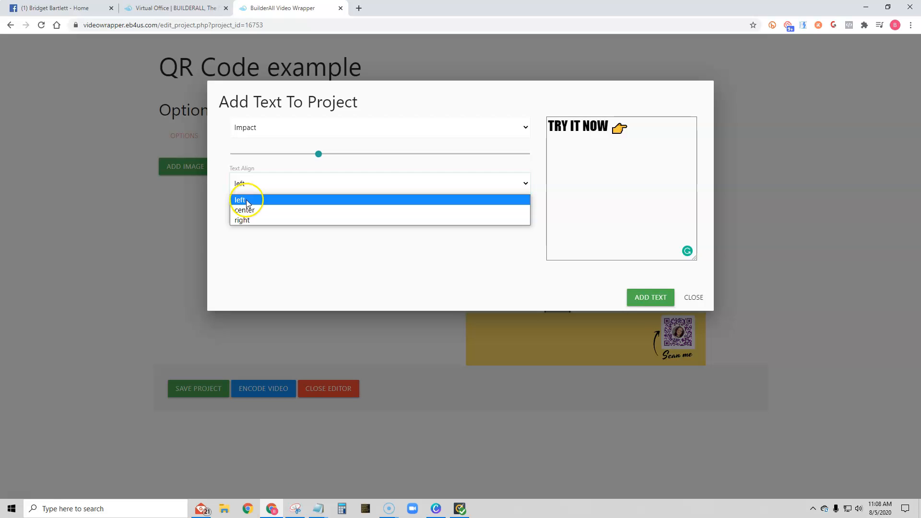
click(246, 200)
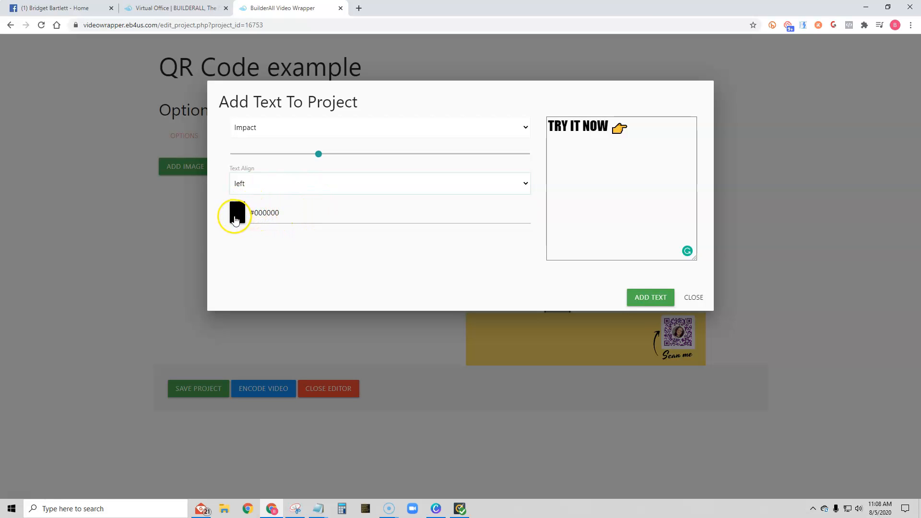
click(236, 216)
mouse_move(252, 250)
mouse_down()
mouse_move(278, 276)
mouse_move(315, 265)
mouse_move(272, 292)
mouse_move(327, 290)
mouse_move(249, 251)
mouse_move(284, 301)
mouse_move(255, 240)
mouse_move(302, 267)
mouse_move(310, 242)
mouse_move(338, 270)
mouse_move(338, 247)
mouse_up()
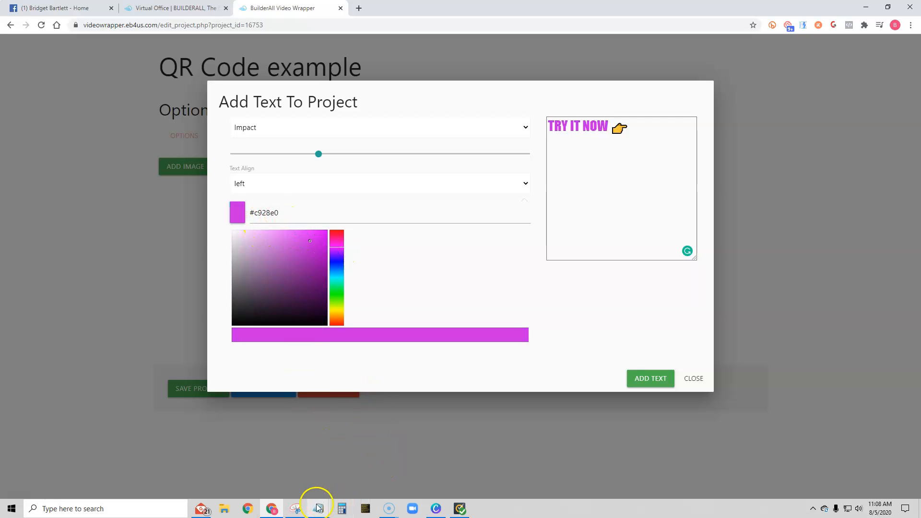
Copy the purple #742091 from the brand colours note, apply it as the text colour, and add the text
mouse_move(318, 509)
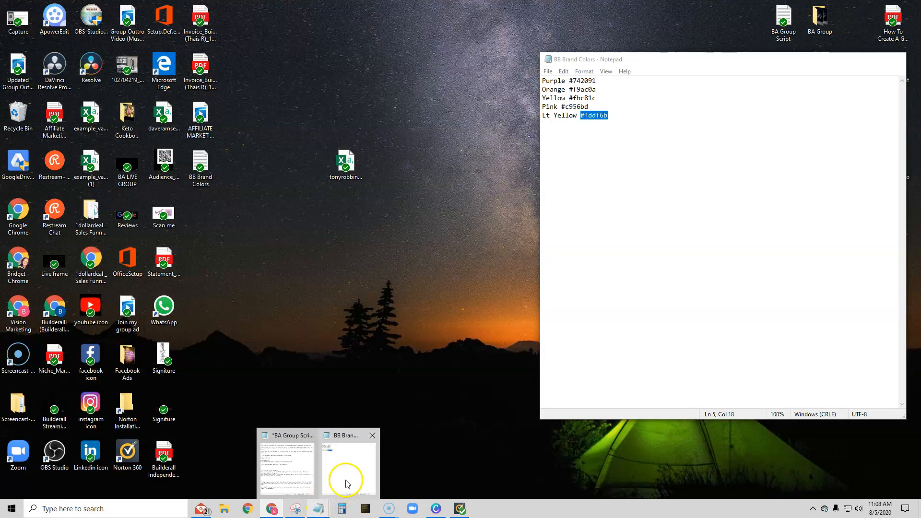
click(346, 481)
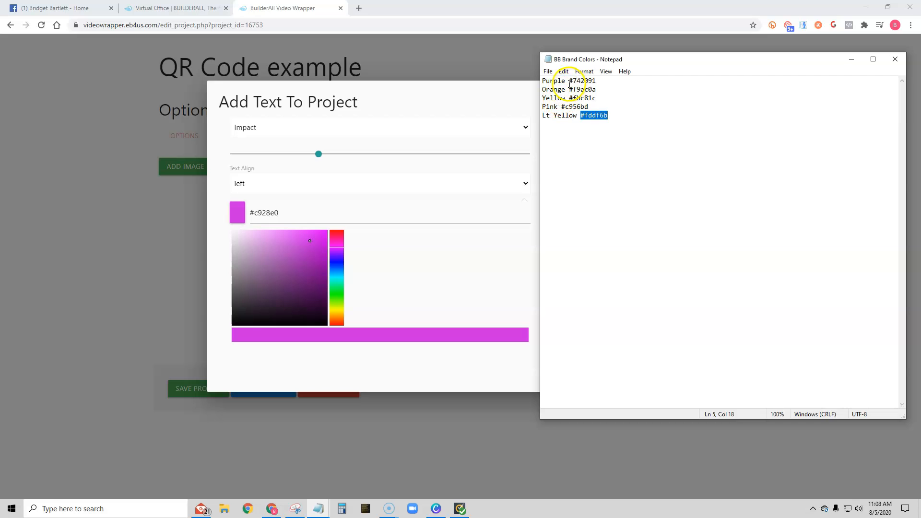
drag(570, 82, 587, 83)
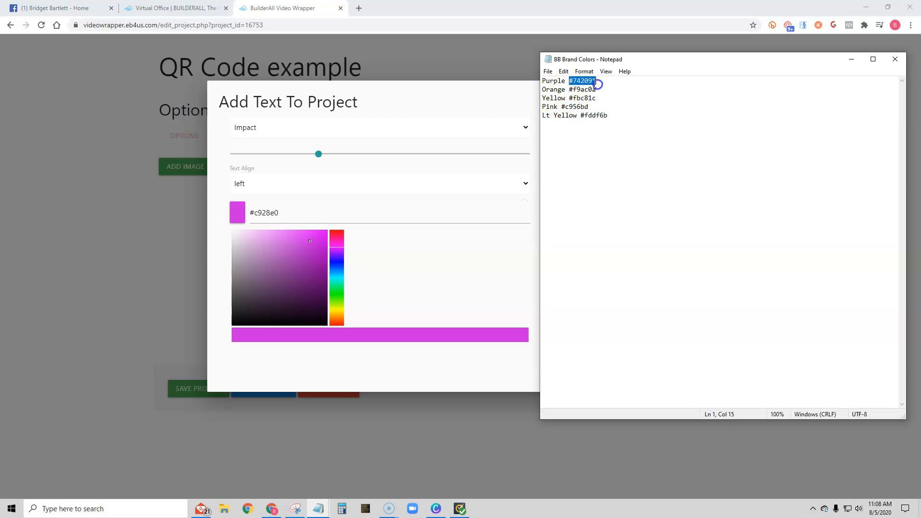
right_click(589, 80)
click(603, 107)
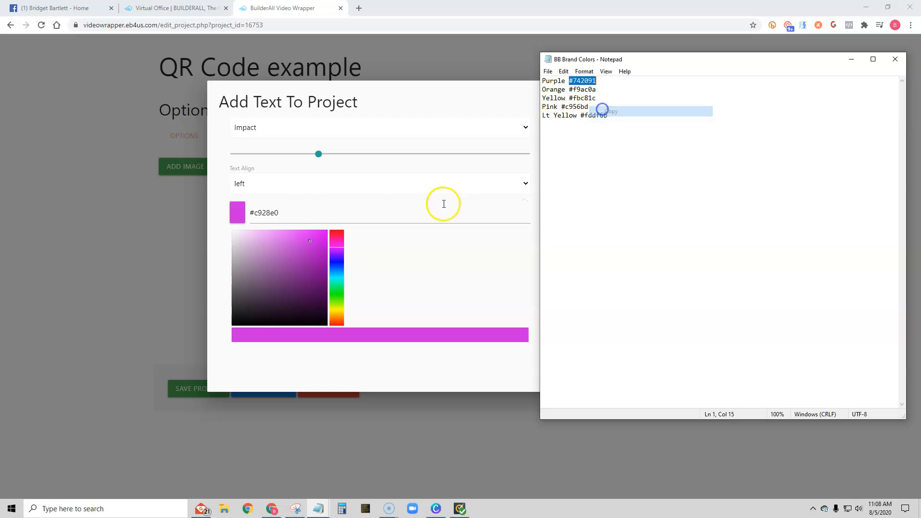
click(239, 217)
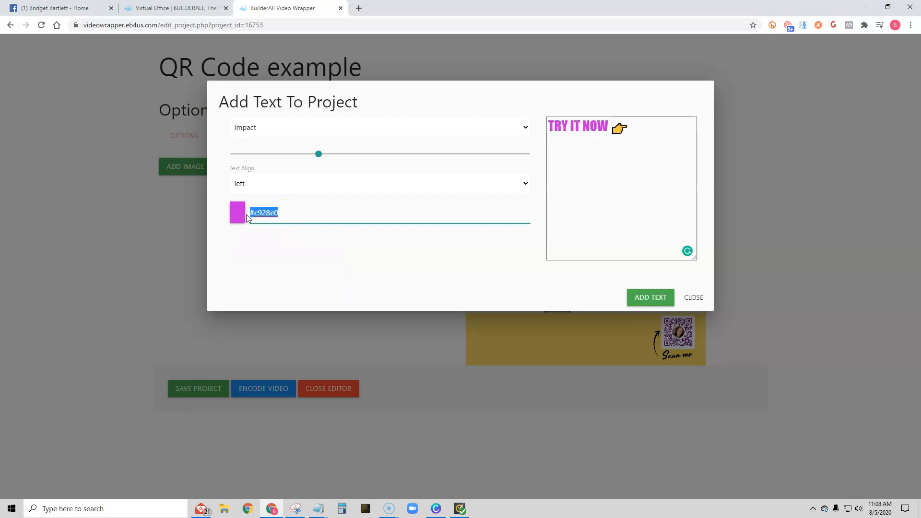
key(ctrl+v)
click(386, 263)
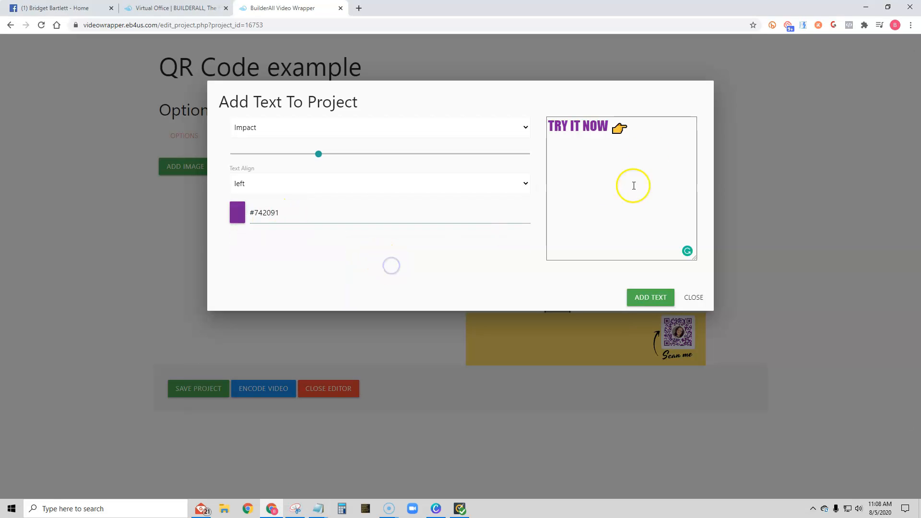
click(649, 299)
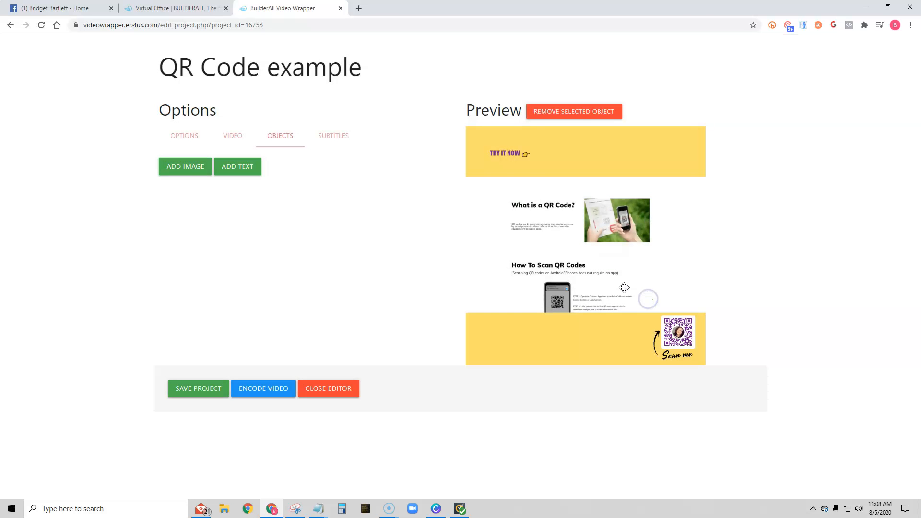
Move the TRY IT NOW text into the lower yellow band, enlarge it, and position it left of the QR code
drag(513, 153, 499, 336)
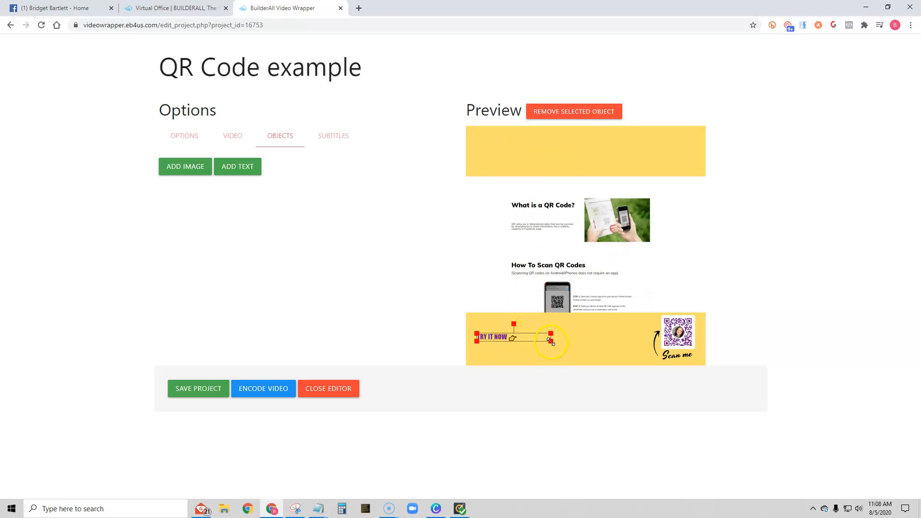
drag(552, 342, 770, 399)
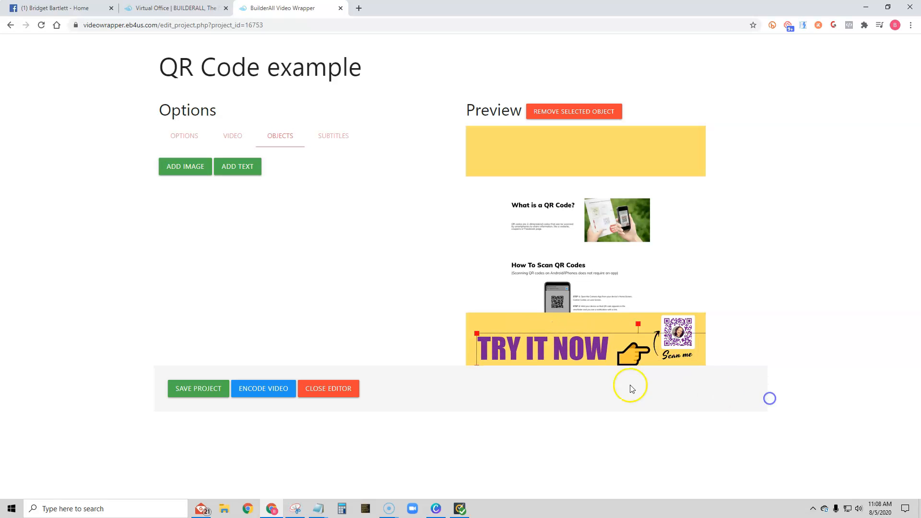
drag(550, 352, 544, 341)
click(633, 340)
drag(681, 317, 678, 319)
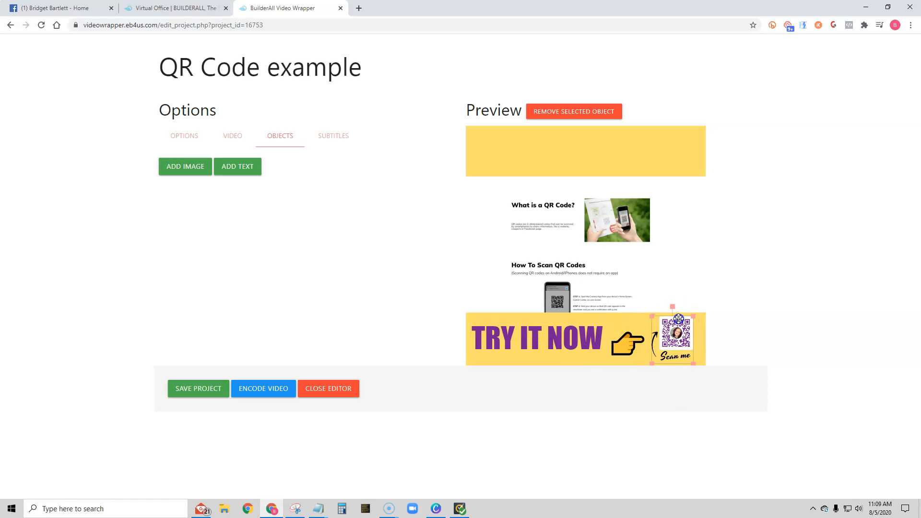
drag(527, 335, 531, 336)
drag(473, 323, 489, 332)
click(529, 341)
drag(572, 343, 555, 341)
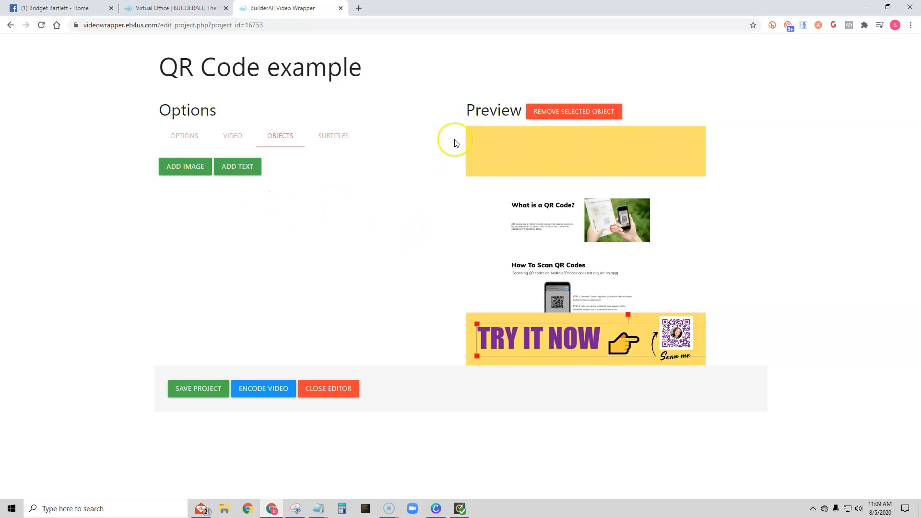
click(569, 154)
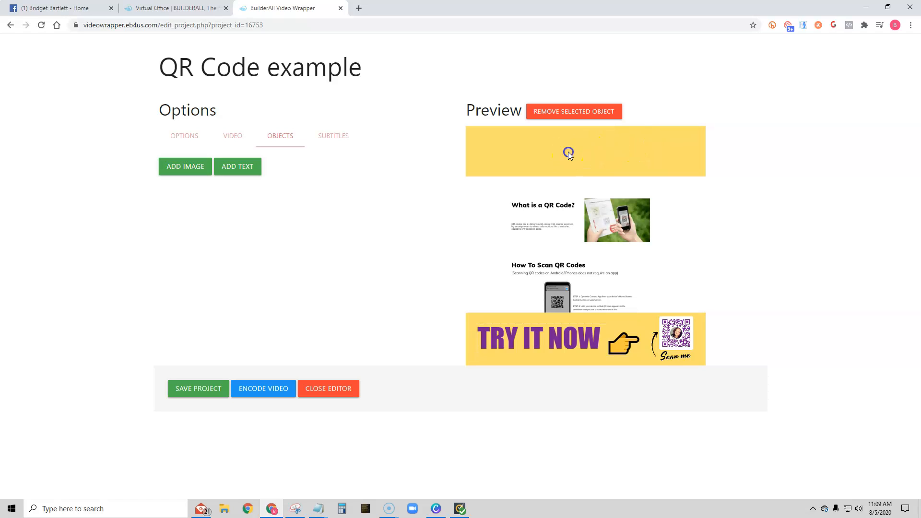
Start a new text in Impact font reading WHY QR CODES? and increase its size
click(245, 167)
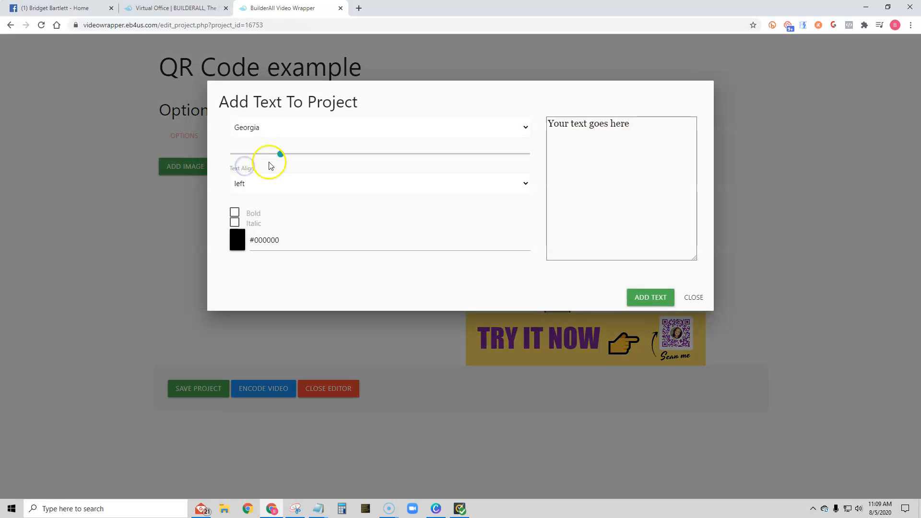
click(264, 127)
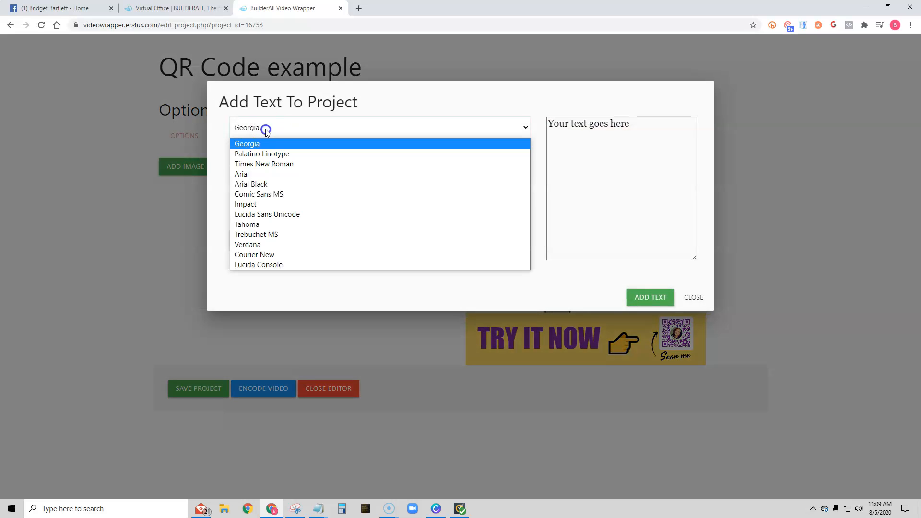
click(259, 204)
drag(626, 126, 547, 125)
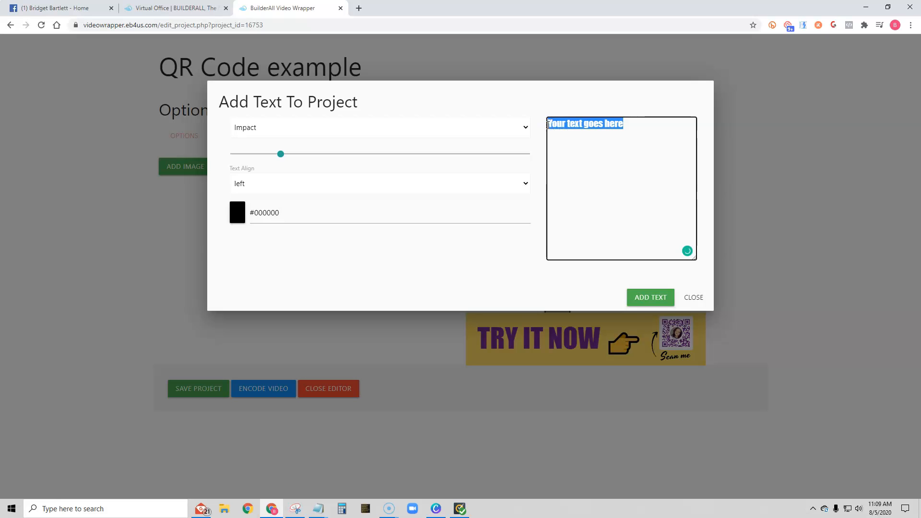
text(WHY QR CODES)
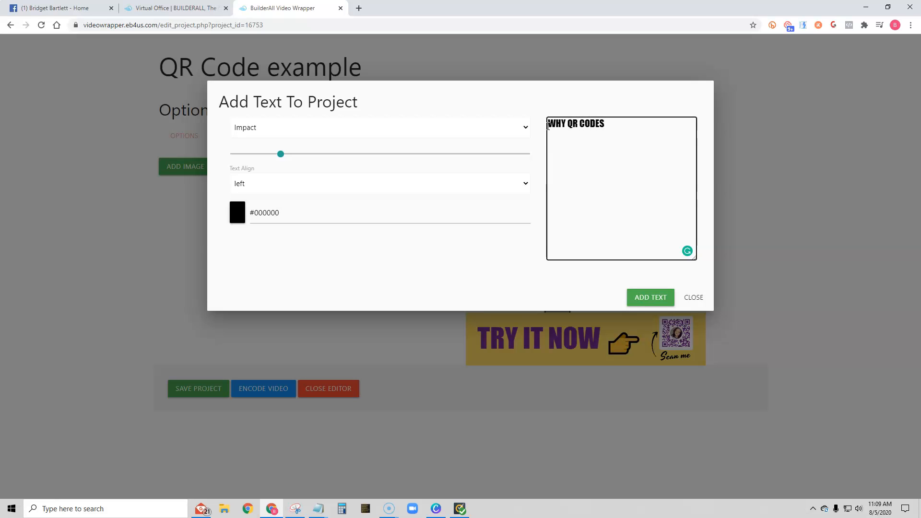
drag(281, 154, 299, 160)
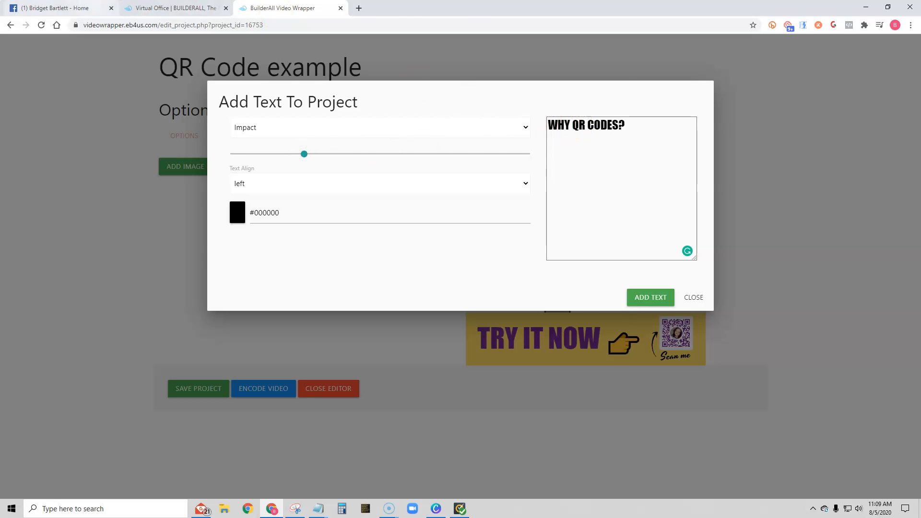
Check the reference post, then insert USE so the heading reads WHY USE QR CODES?
click(62, 7)
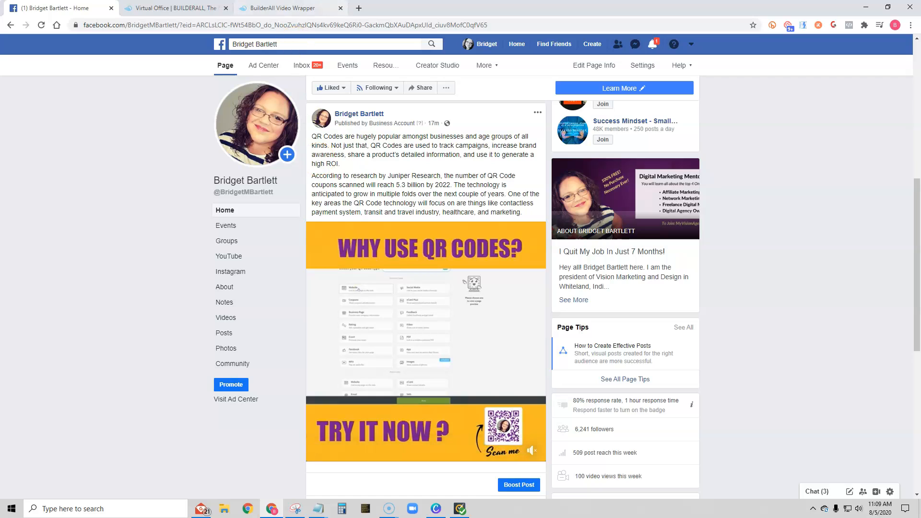
click(297, 8)
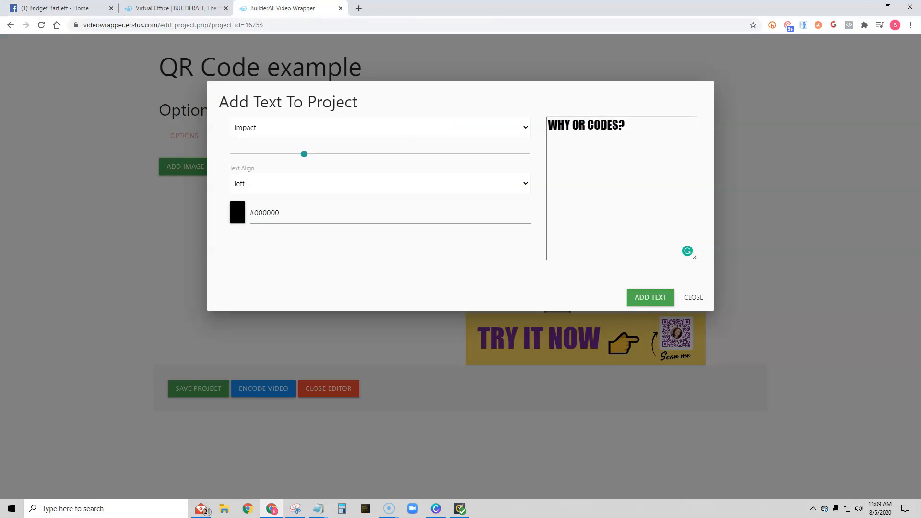
click(572, 125)
text(USE)
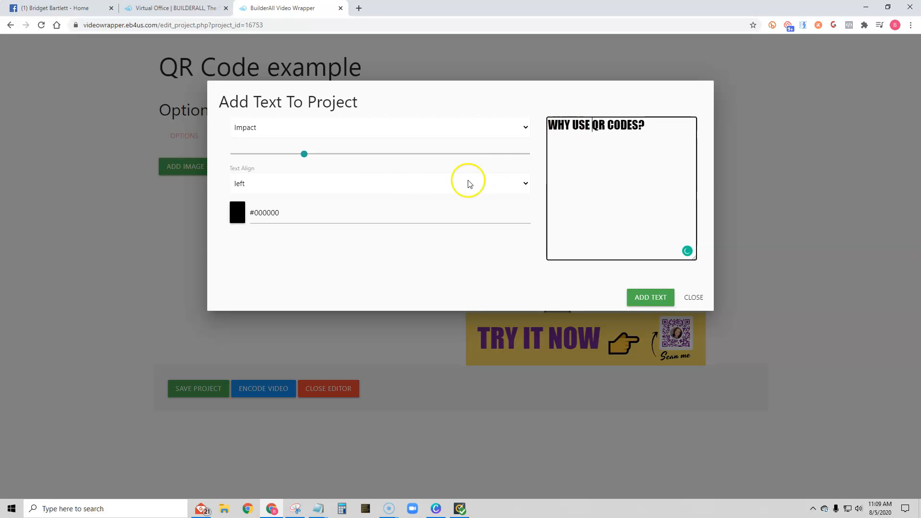
Center-align the heading and set its colour to #742091
click(314, 183)
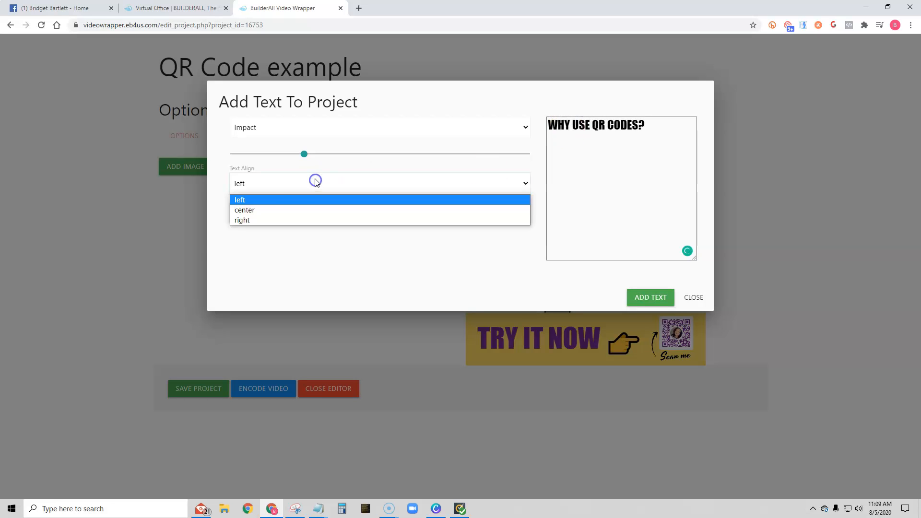
click(287, 210)
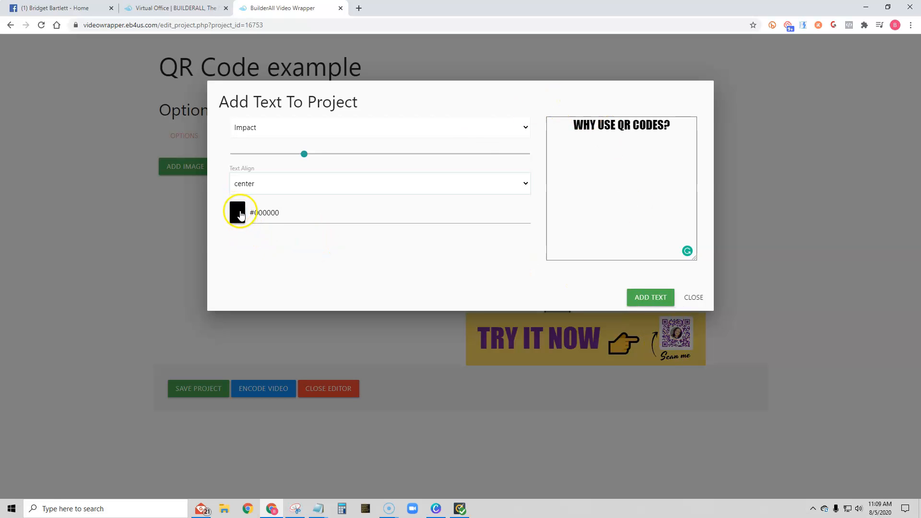
drag(294, 212, 251, 213)
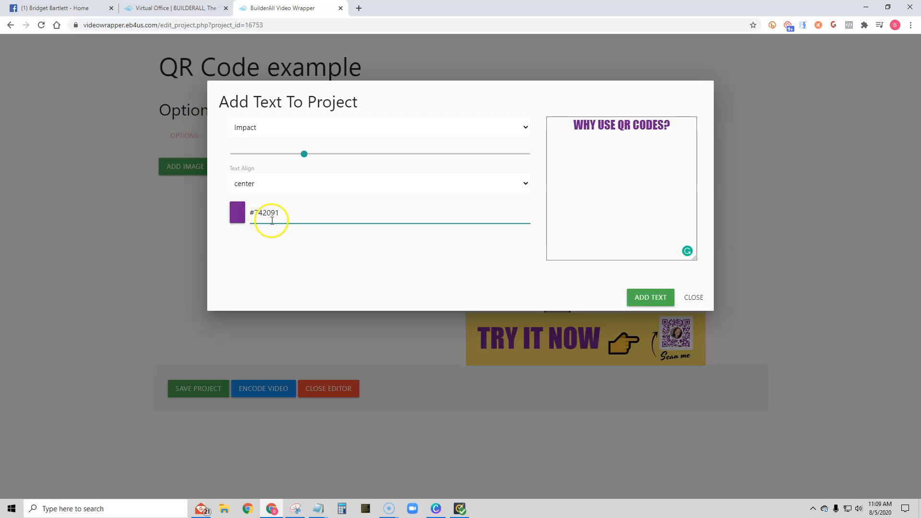
click(334, 253)
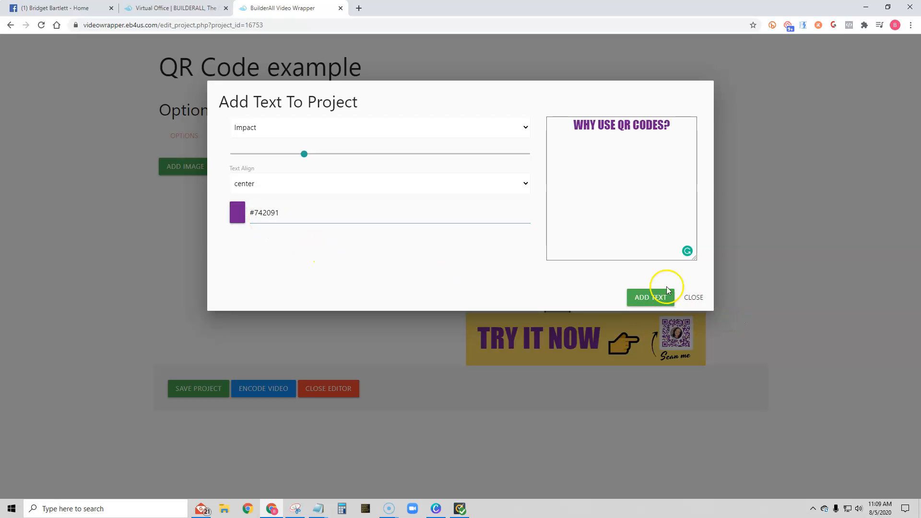
Add the heading to the project and enlarge it to fill the top yellow band
click(646, 298)
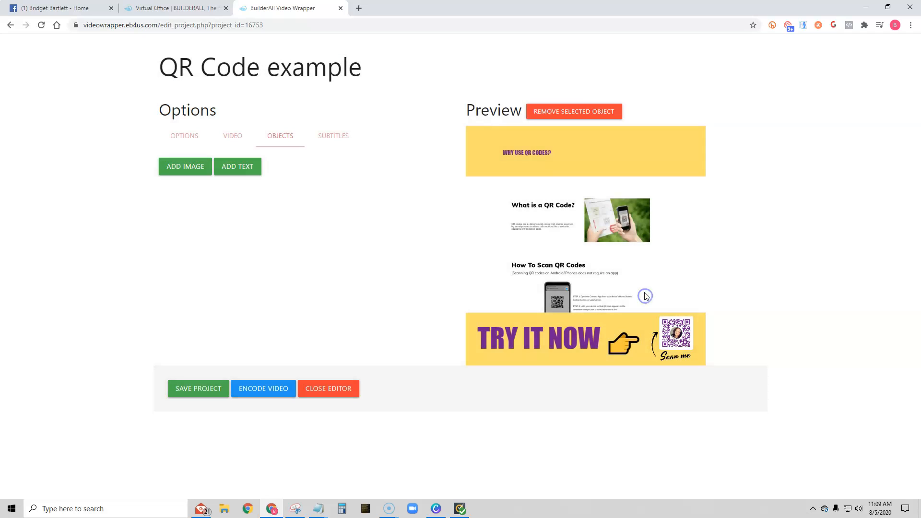
drag(535, 154, 752, 207)
drag(643, 154, 602, 148)
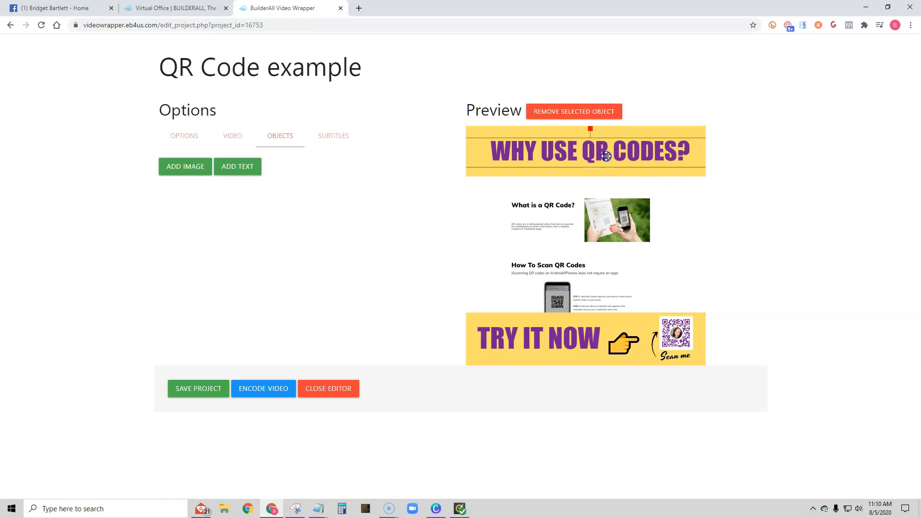
click(339, 137)
click(187, 169)
click(181, 208)
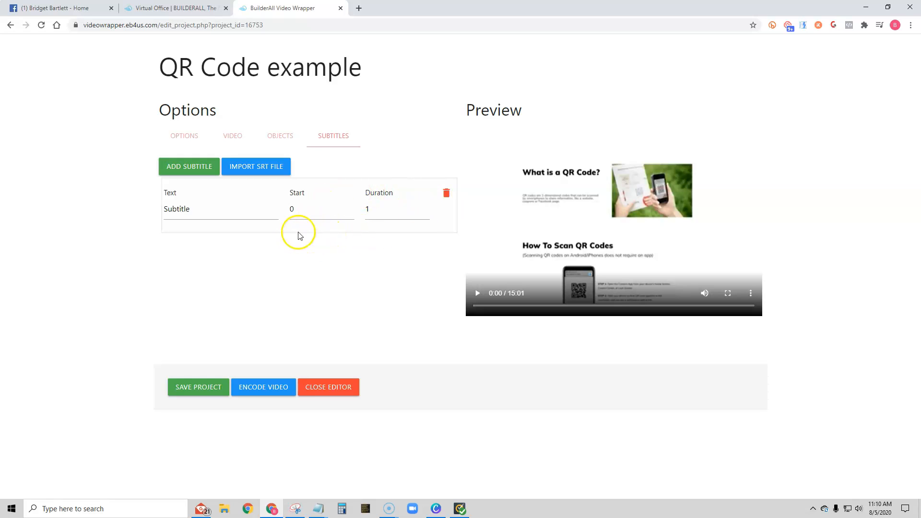
click(446, 193)
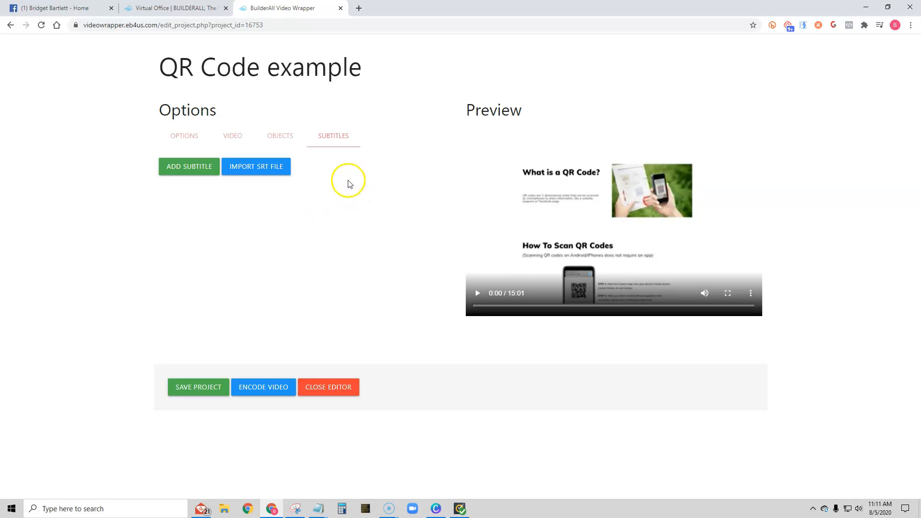
Save the project
click(181, 139)
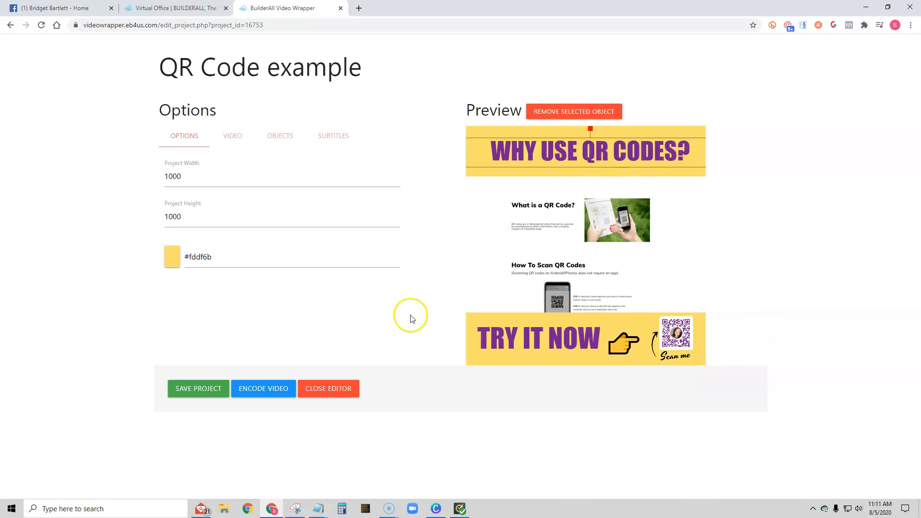
click(204, 393)
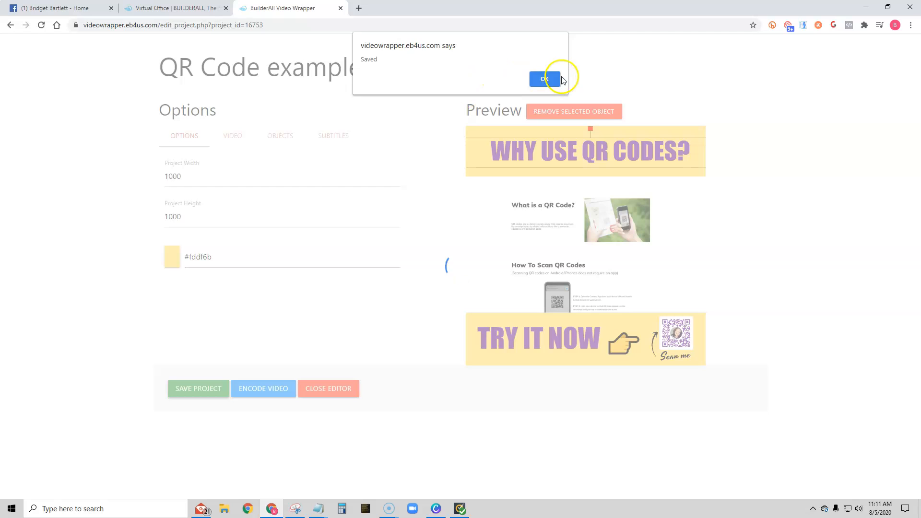
click(545, 79)
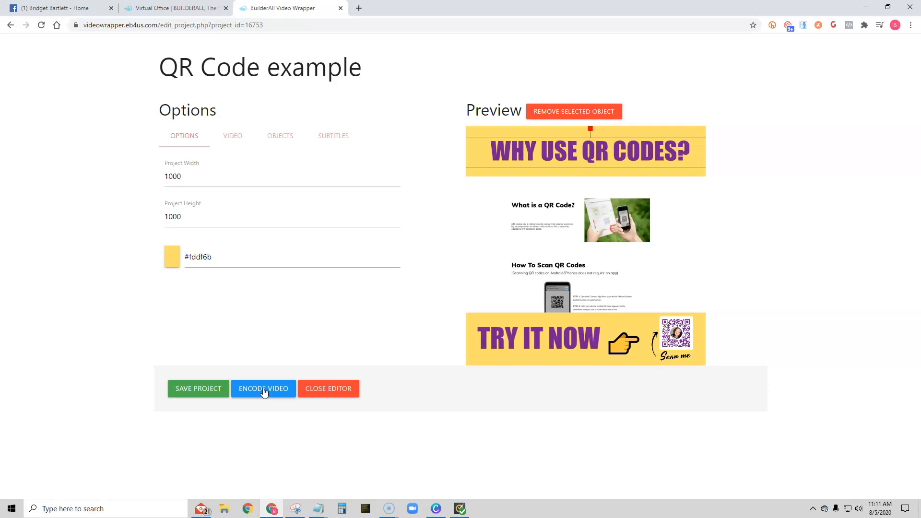
Encode the wrapped video and download it
click(264, 390)
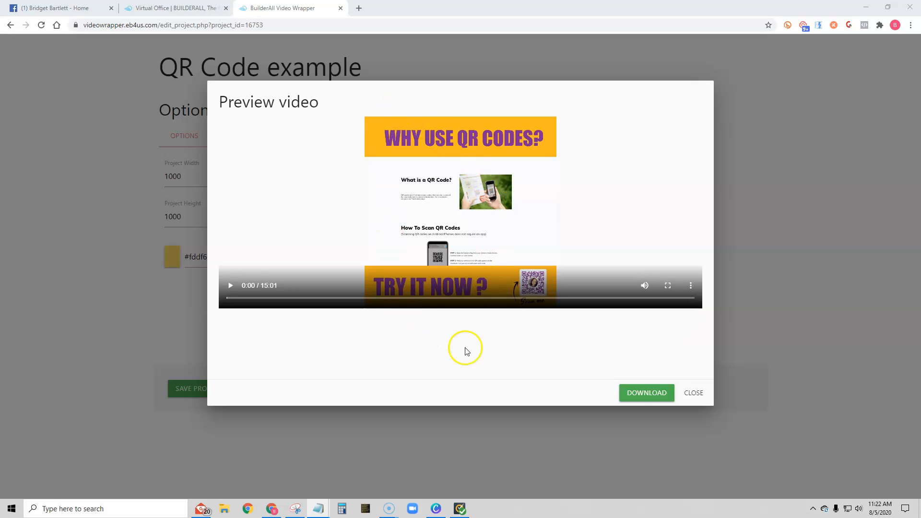
click(642, 393)
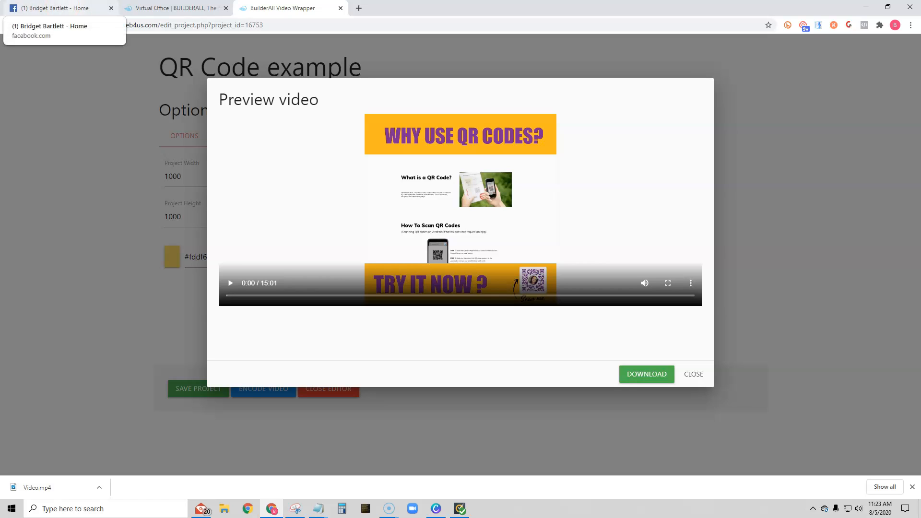
Attach the downloaded Video file to a new Facebook page post and start writing its caption
click(56, 9)
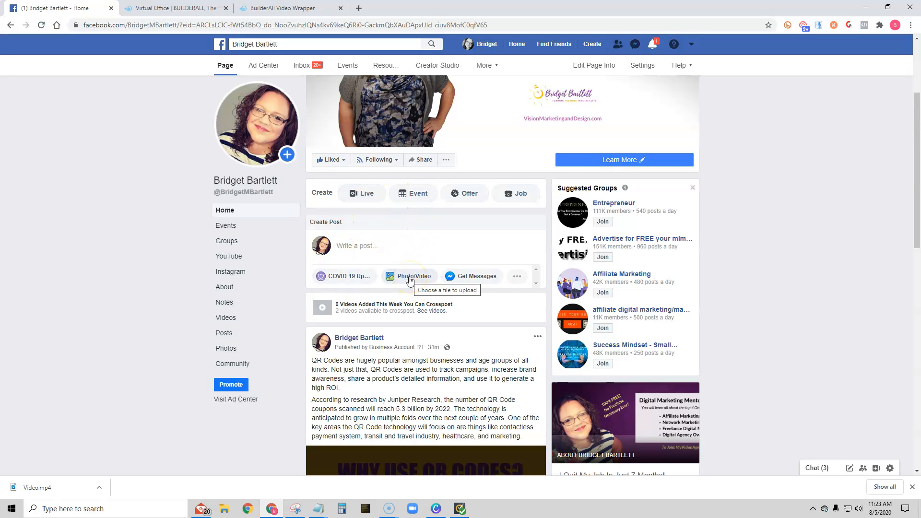
scroll(442, 349, down, 2)
scroll(425, 347, up, 3)
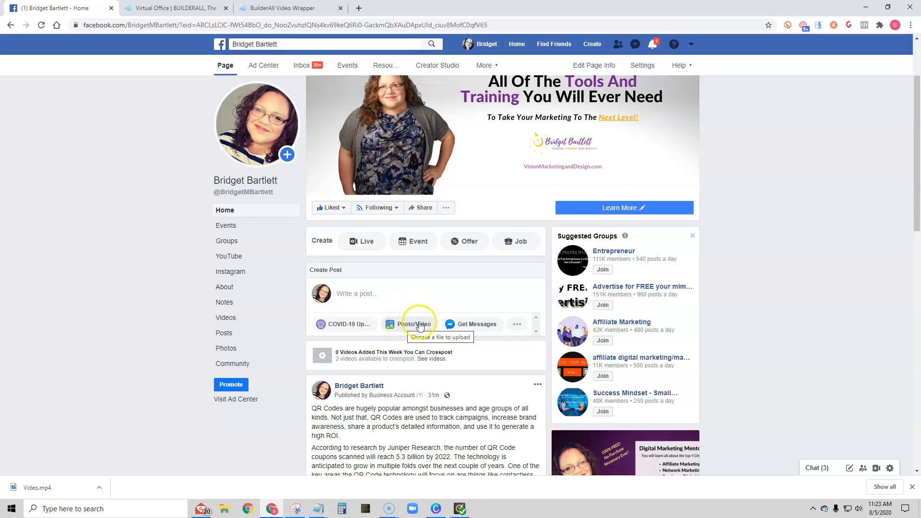
click(420, 326)
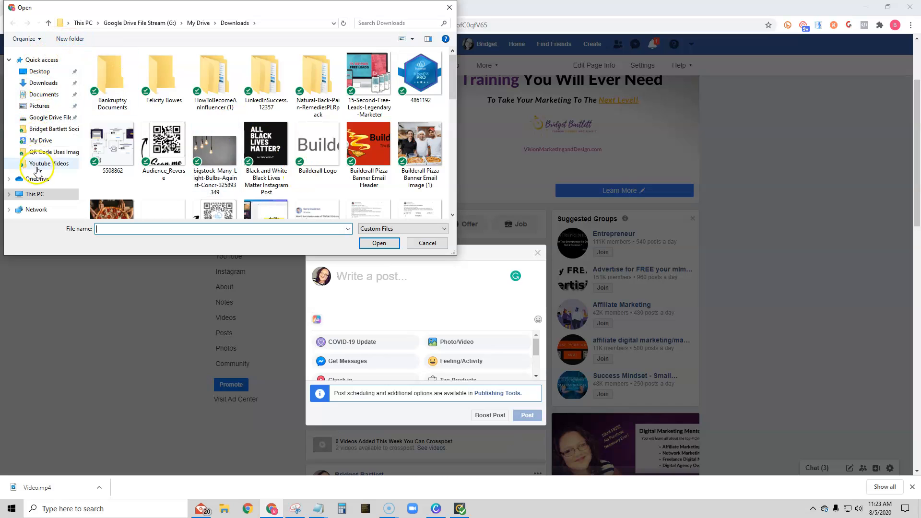
click(358, 23)
text(VIDEO)
click(119, 82)
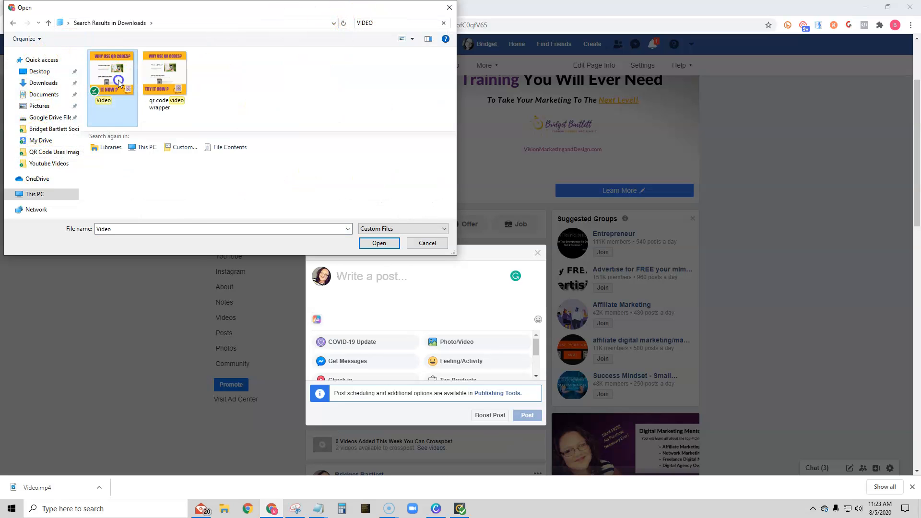
click(378, 243)
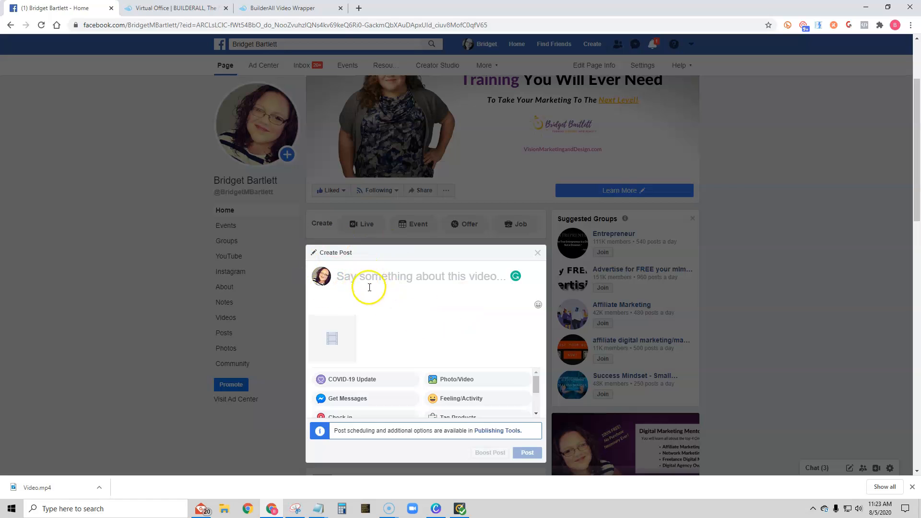
click(367, 271)
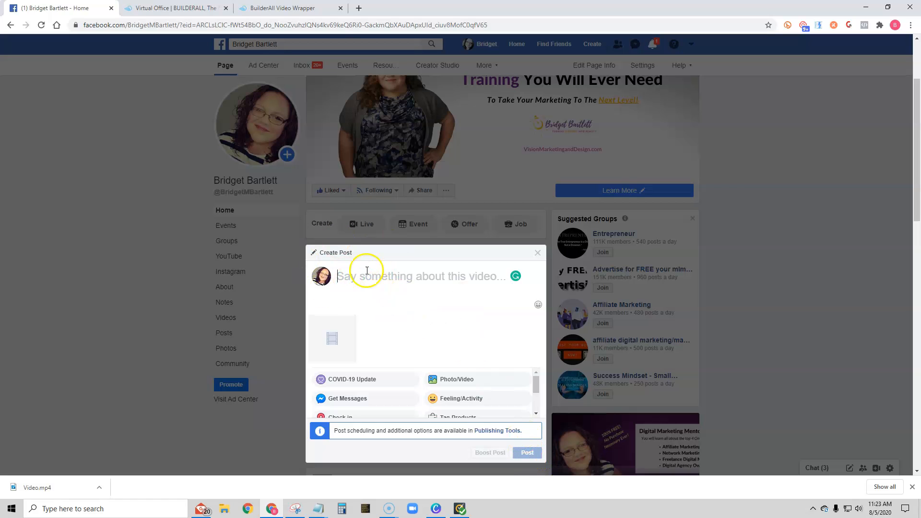